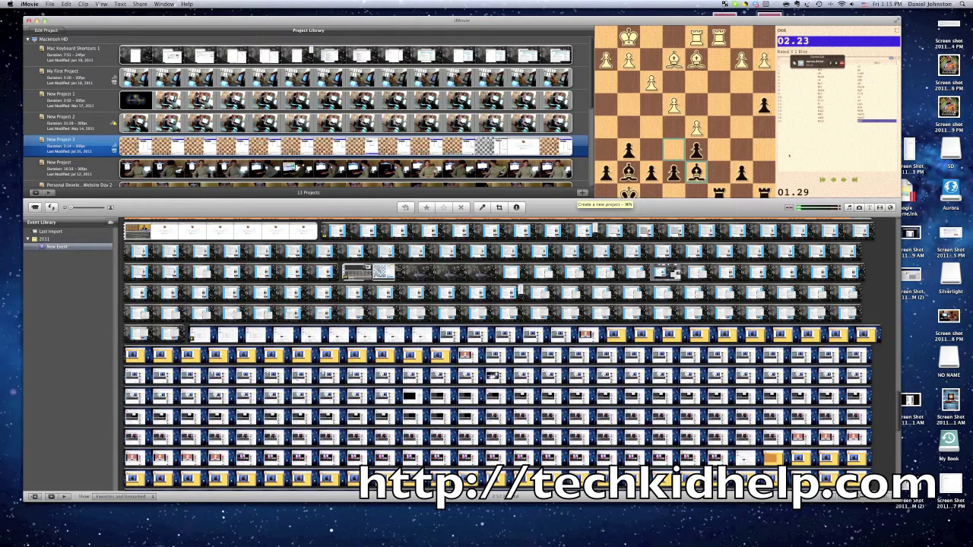
Create a new project based on the Action movie trailer template.
click(582, 194)
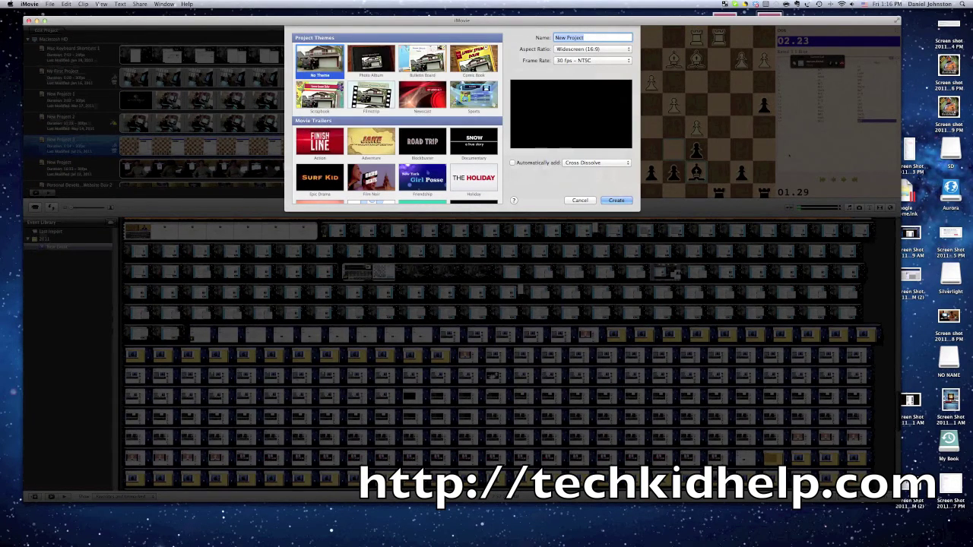
click(320, 142)
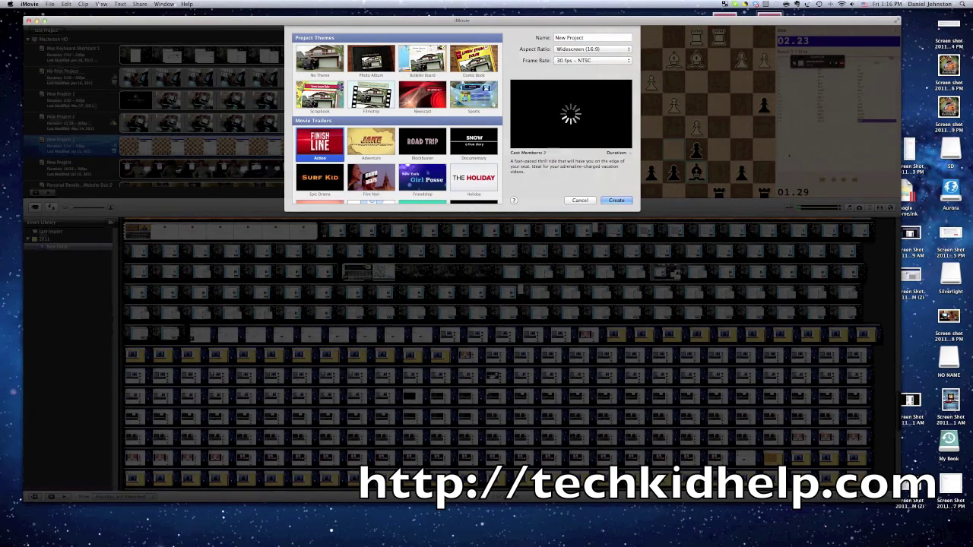
click(320, 96)
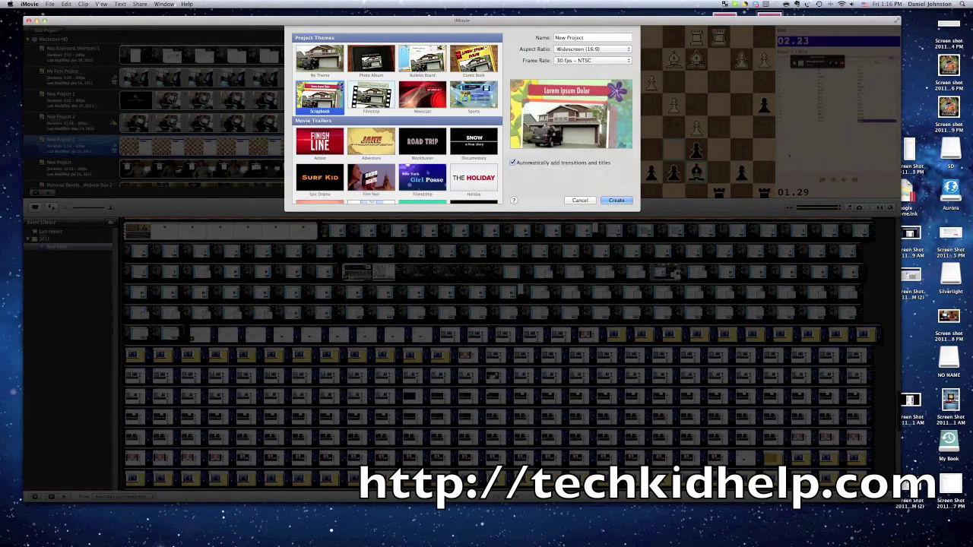
click(320, 142)
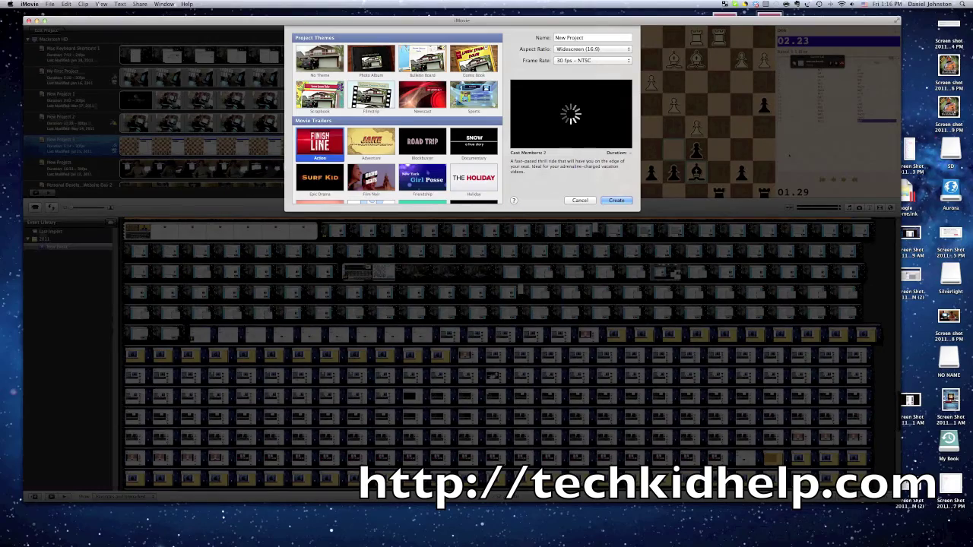
click(616, 201)
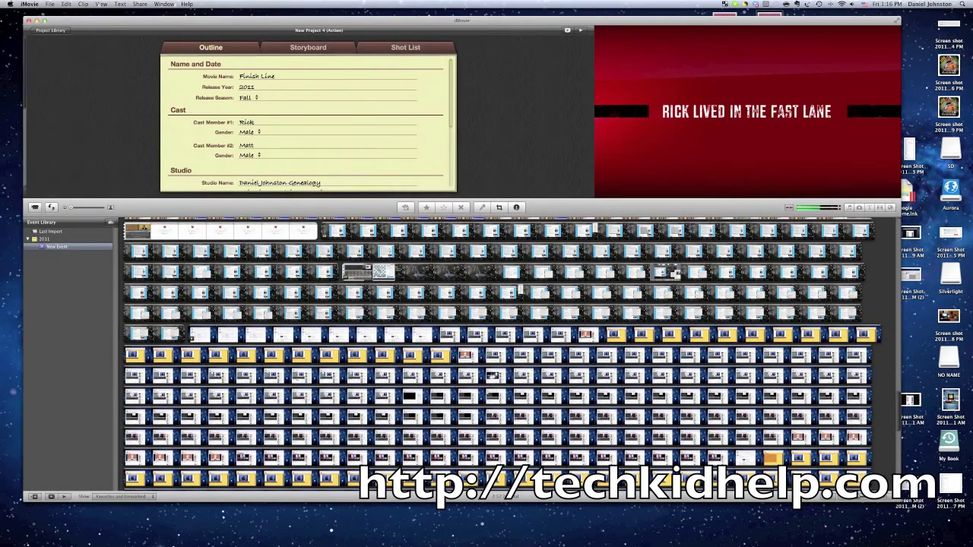
Set the trailer's studio name to "TechKidHelp Films" in the outline.
scroll(308, 126, down, 5)
scroll(307, 126, up, 2)
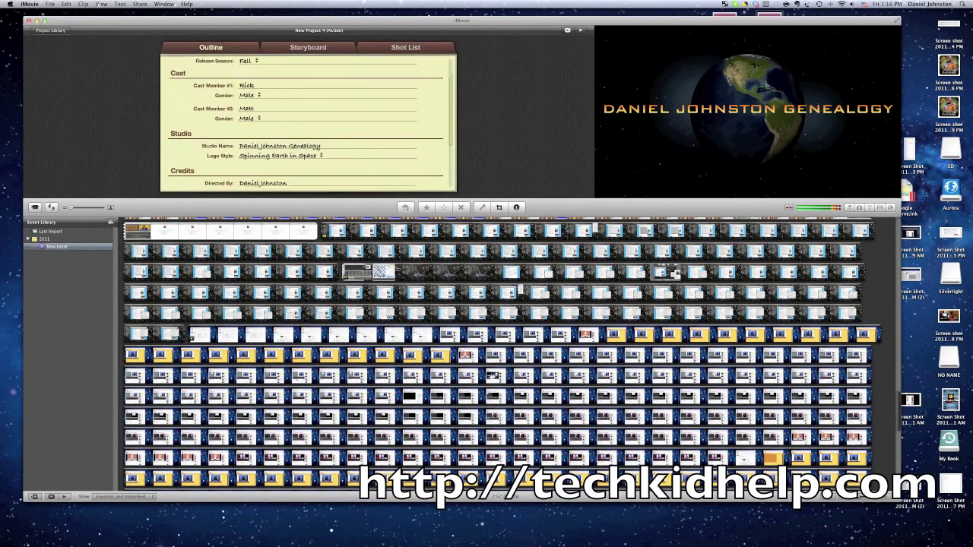
scroll(307, 126, down, 4)
click(280, 105)
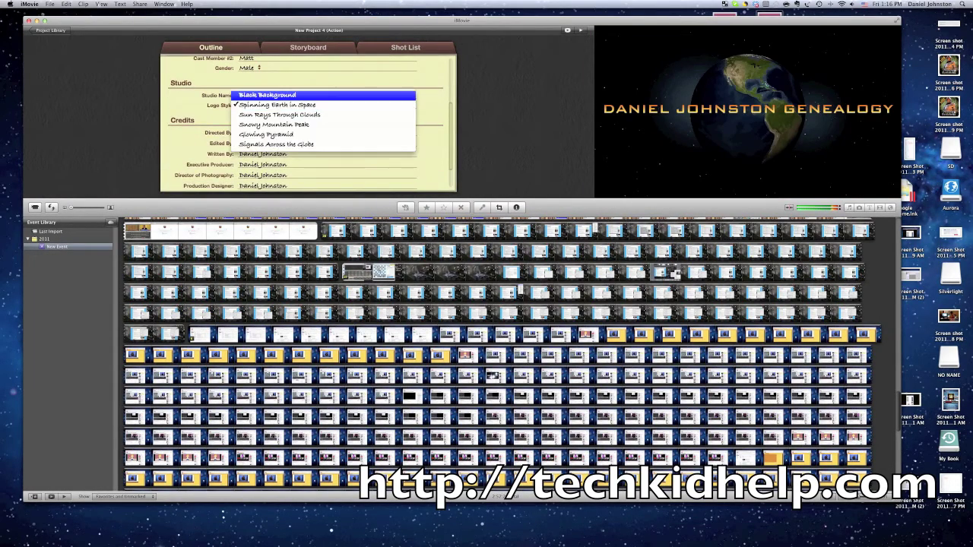
click(304, 84)
click(304, 95)
click(289, 105)
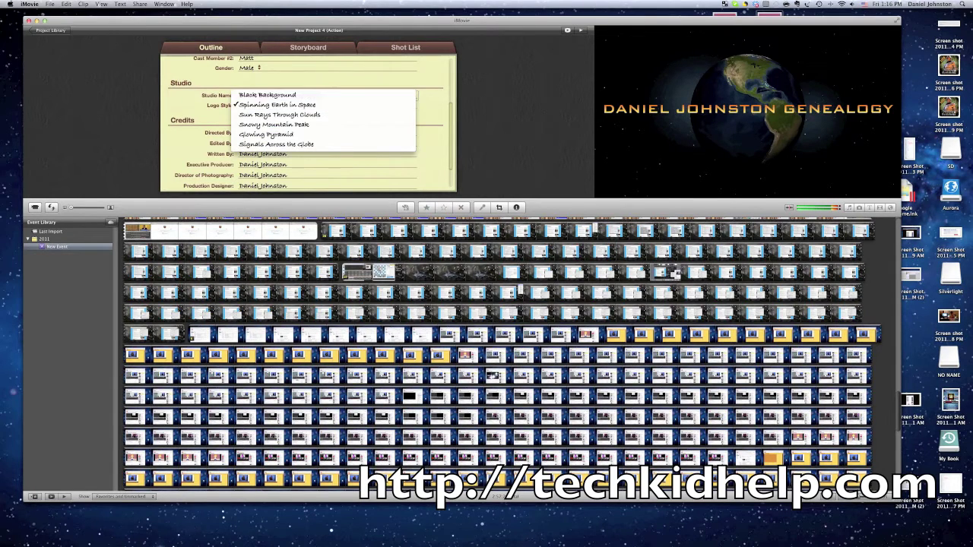
key(Escape)
text(TechkidHelp)
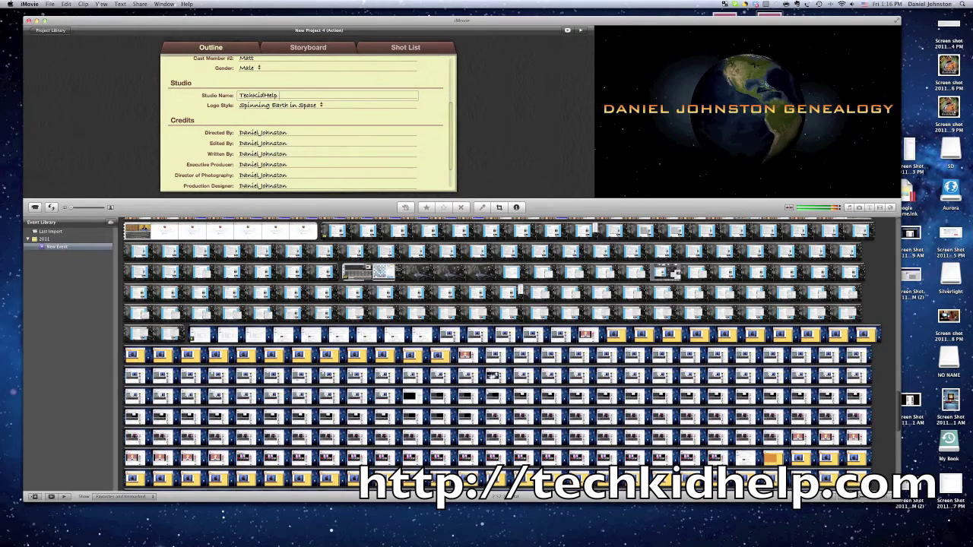
text( Films)
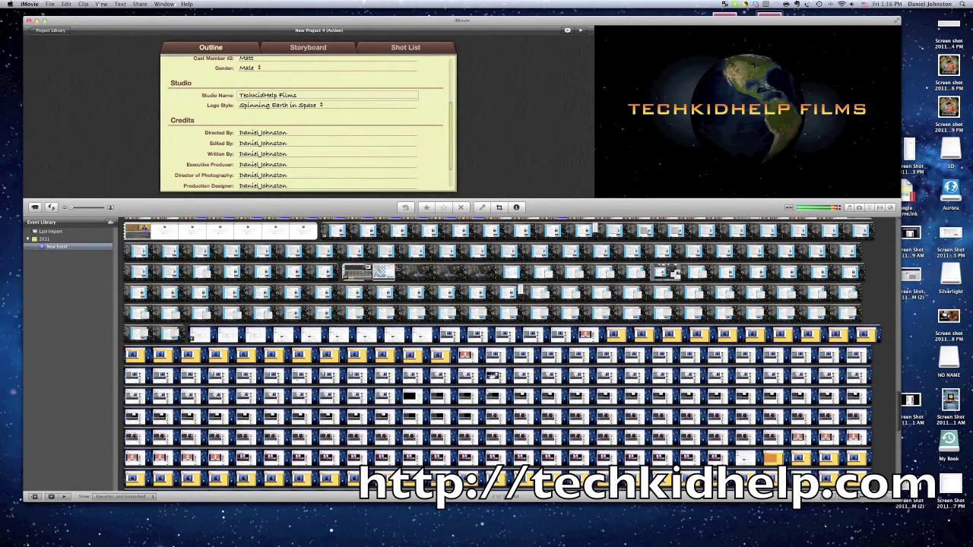
Separate the words in the studio name so it reads "Tech Kid Help Films".
click(249, 95)
click(249, 95)
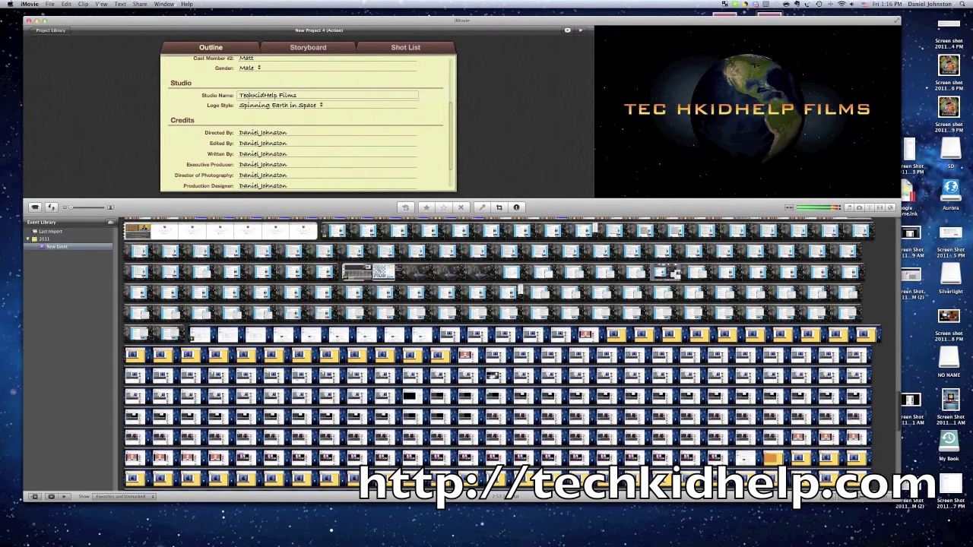
key(BackSpace)
key(Delete)
text(Kid)
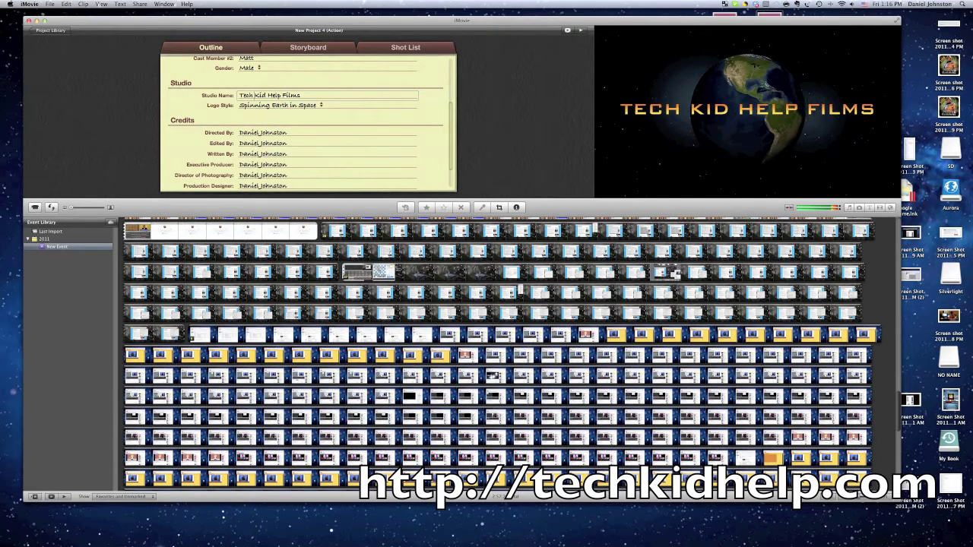
key(Return)
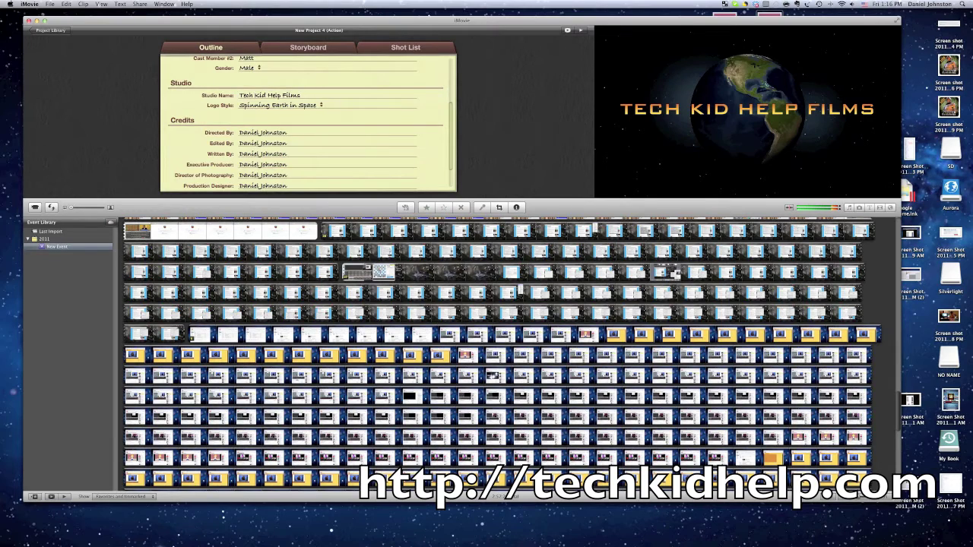
Try the Sun Rays Through Clouds logo style for the studio, followed by Black Background.
click(280, 105)
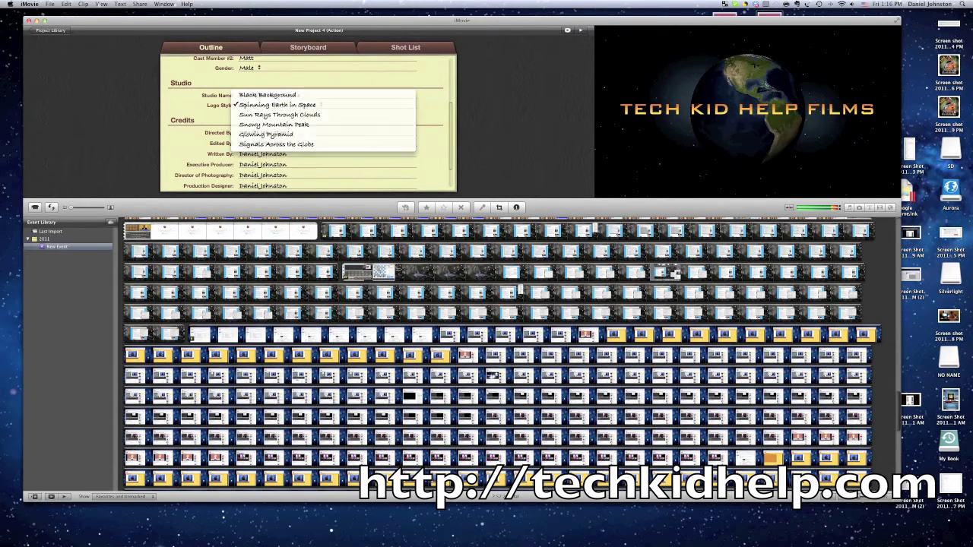
key(Escape)
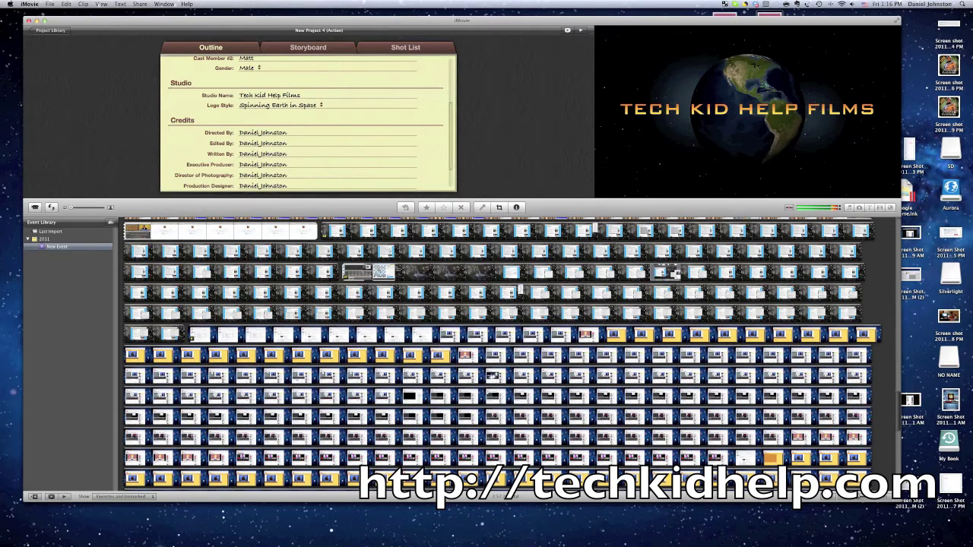
click(260, 105)
click(260, 107)
key(Escape)
click(260, 105)
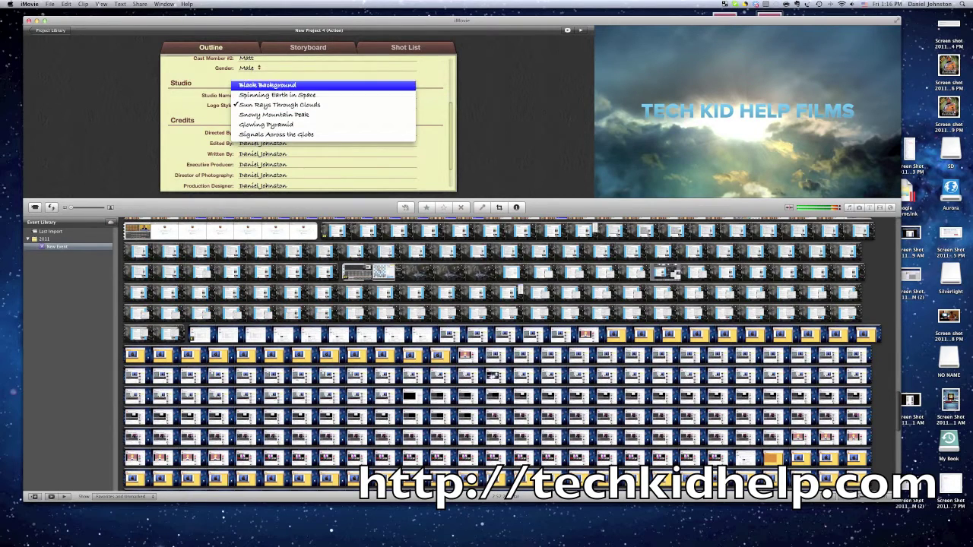
click(260, 86)
Set the studio logo style back to Sun Rays Through Clouds and preview it in the storyboard.
click(260, 106)
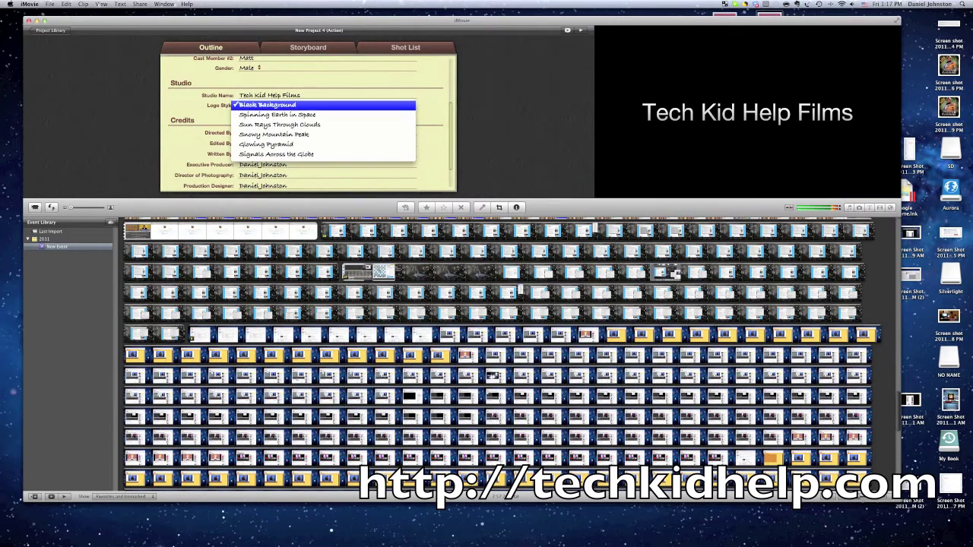
click(266, 125)
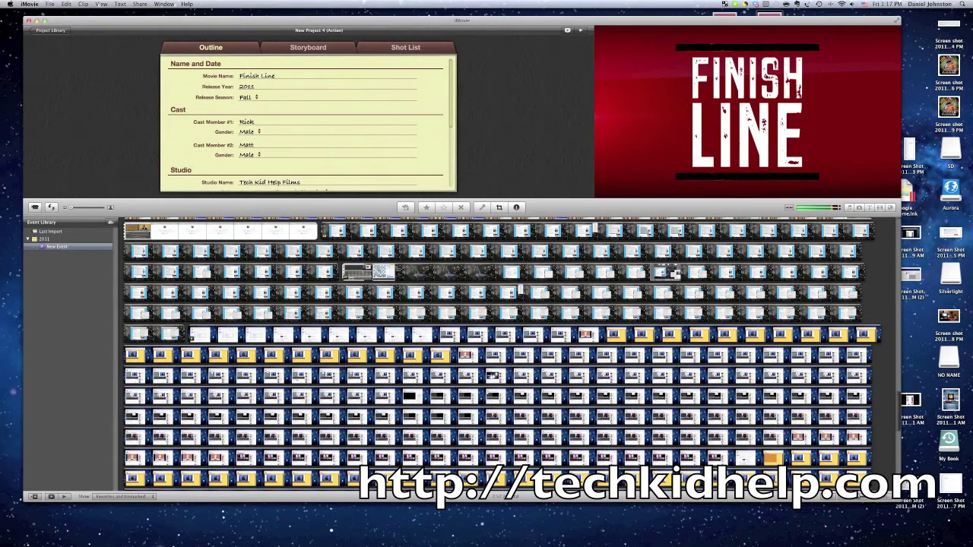
click(307, 47)
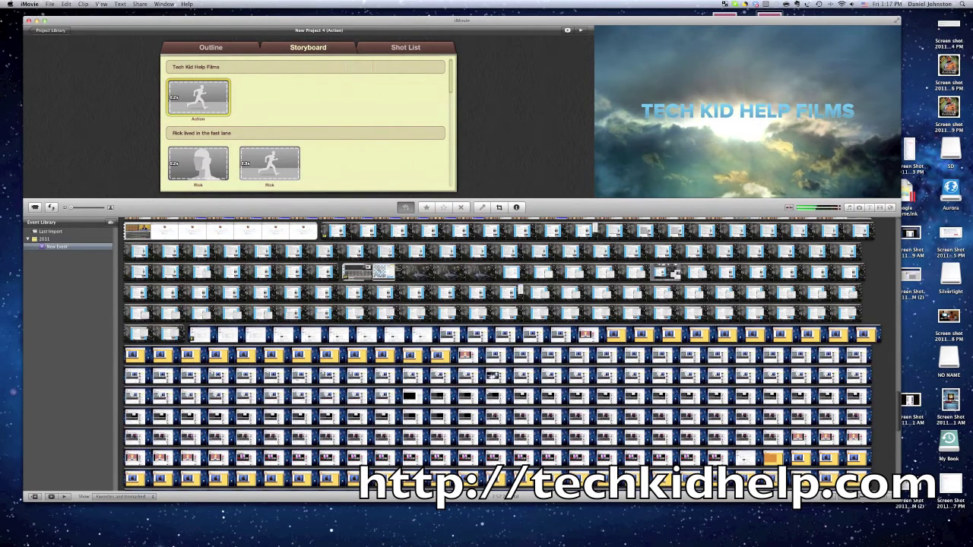
Change the studio logo style to Snowy Mountain Peak and preview it in the storyboard.
click(210, 47)
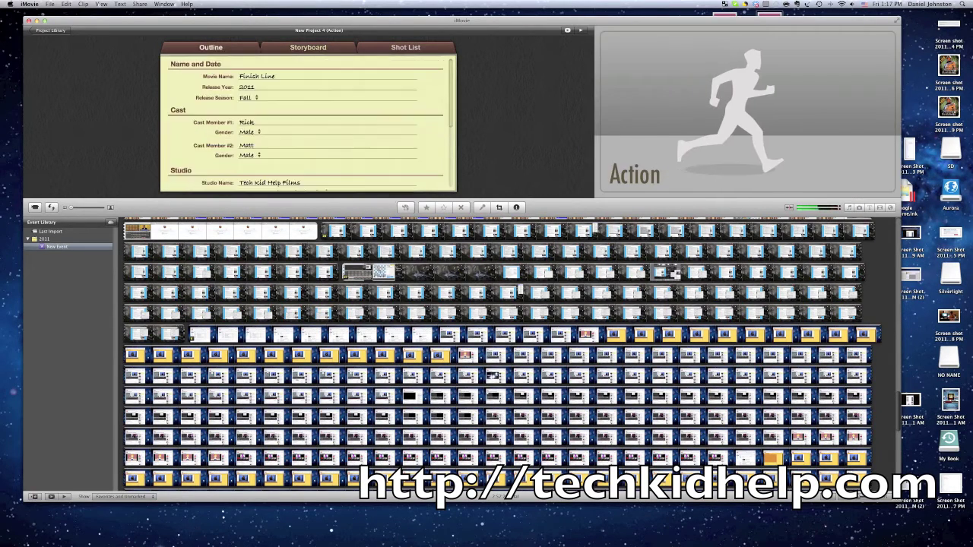
scroll(308, 122, down, 5)
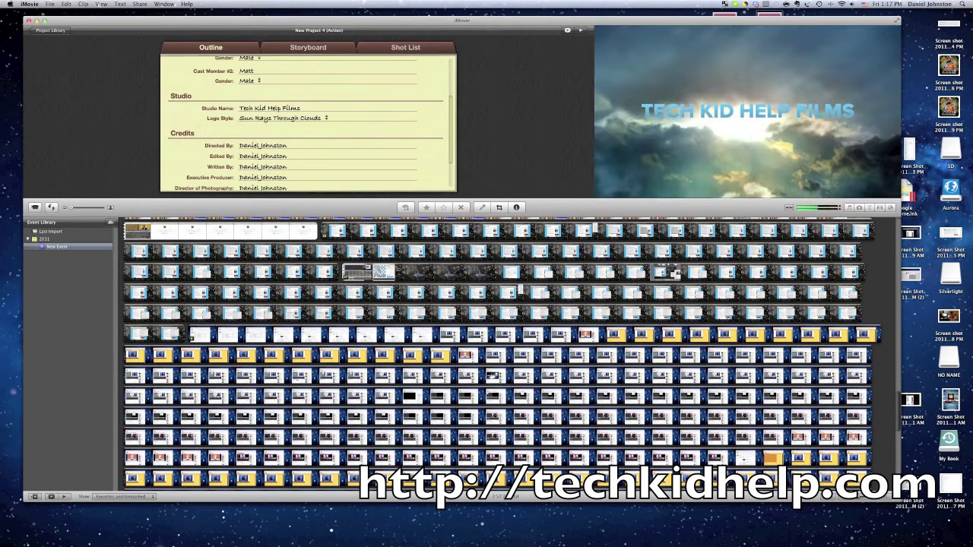
click(283, 118)
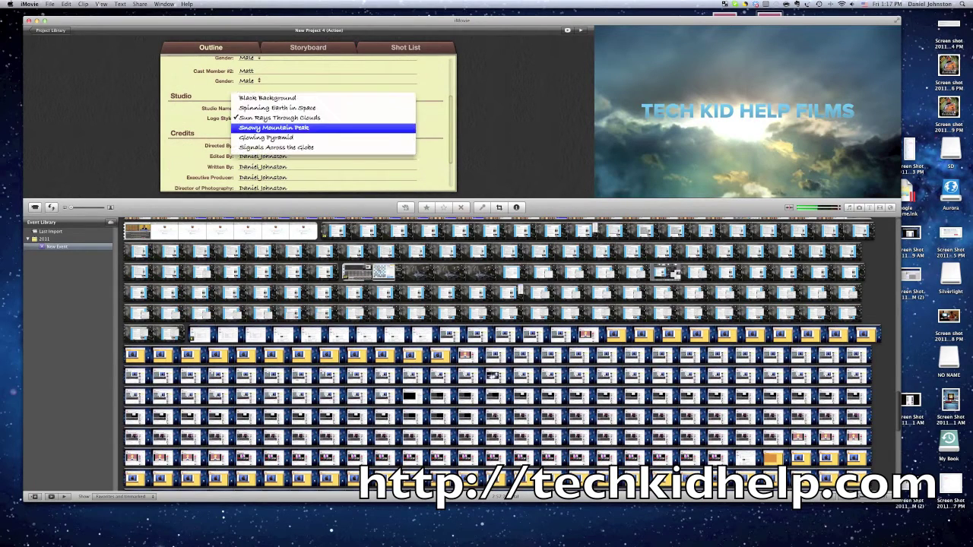
click(275, 128)
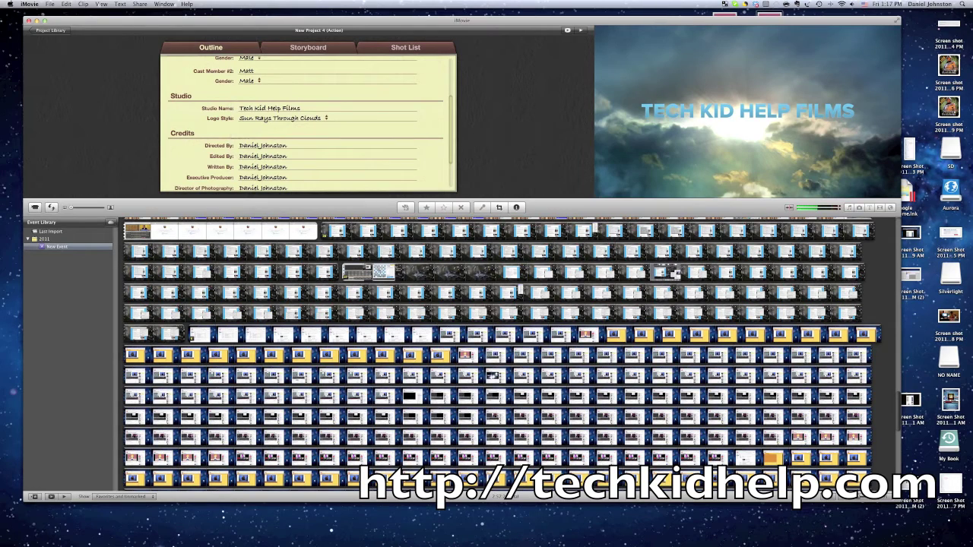
click(308, 47)
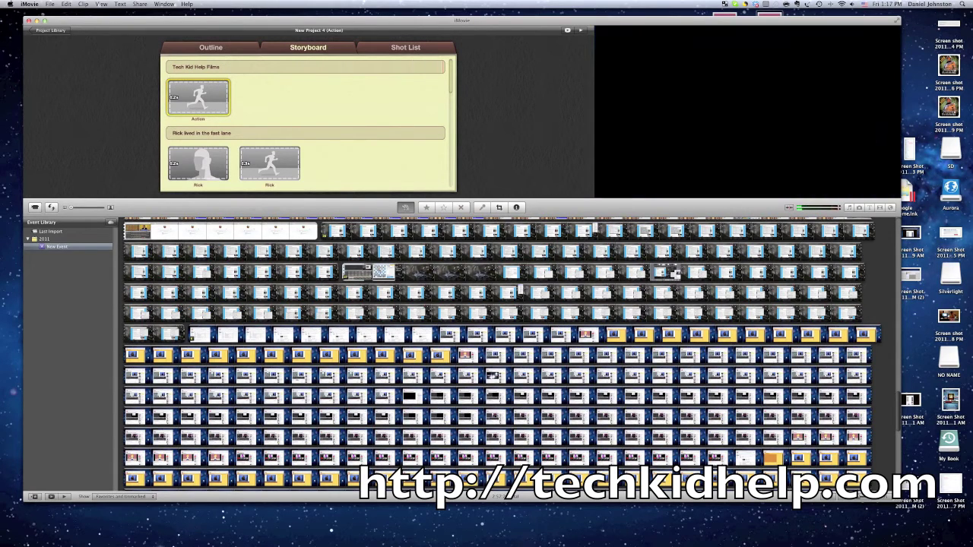
Change the studio logo style to Glowing Pyramid and preview it in the storyboard.
click(211, 47)
scroll(308, 124, down, 4)
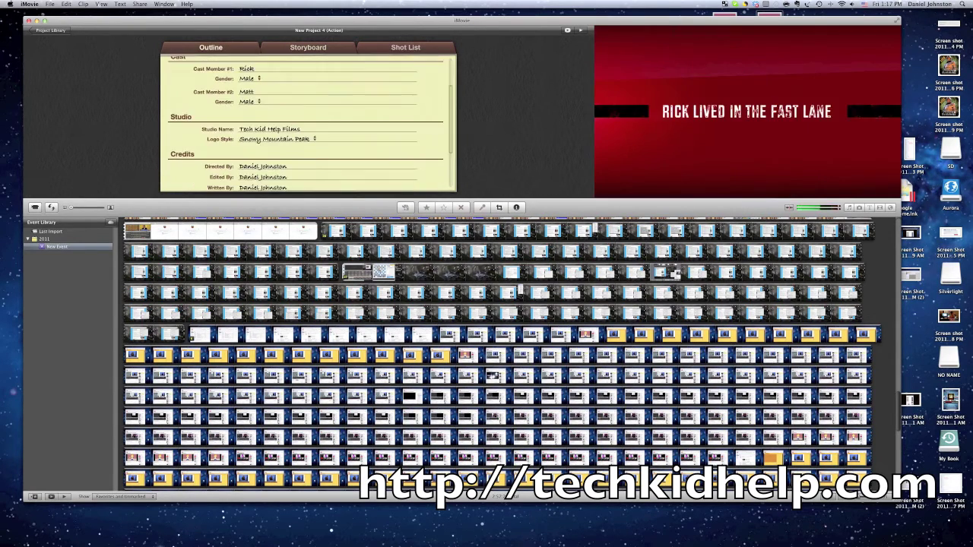
click(275, 140)
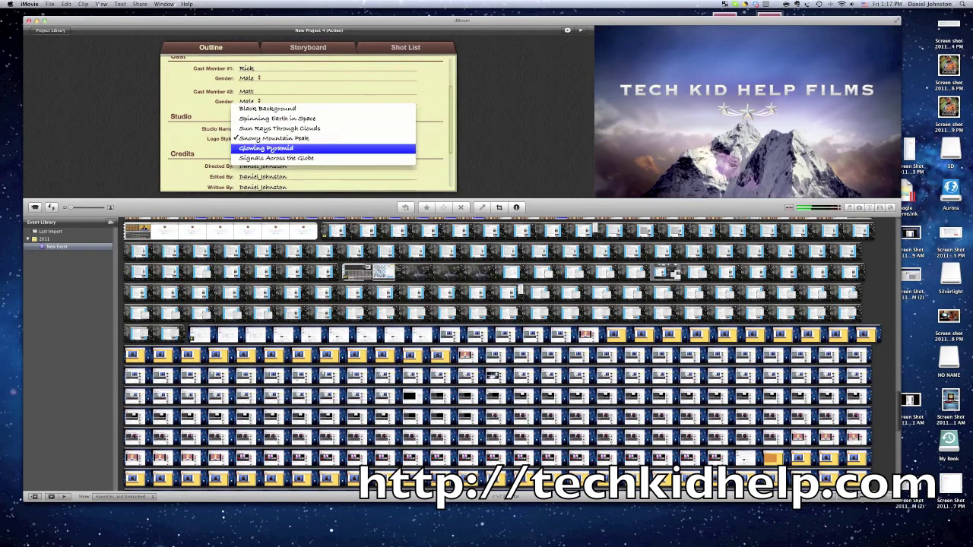
click(273, 148)
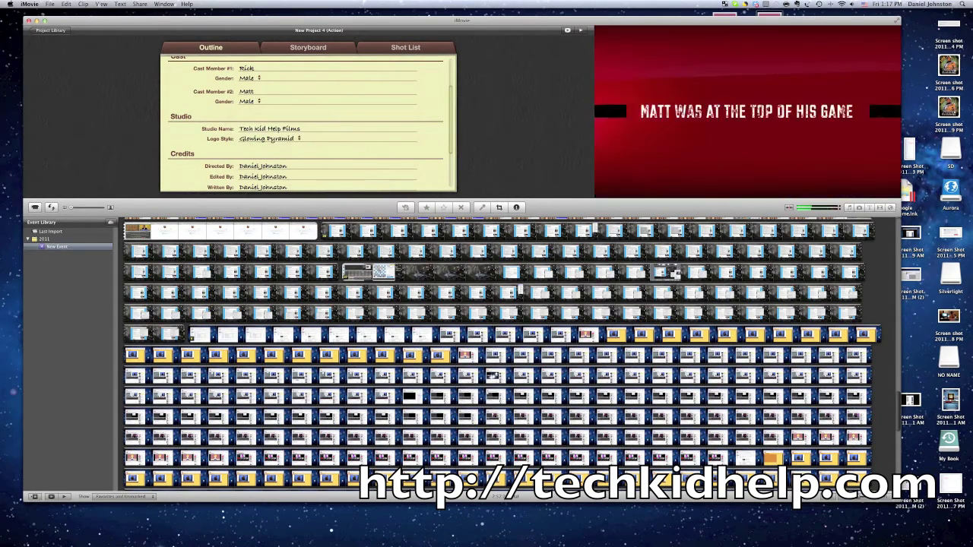
click(308, 47)
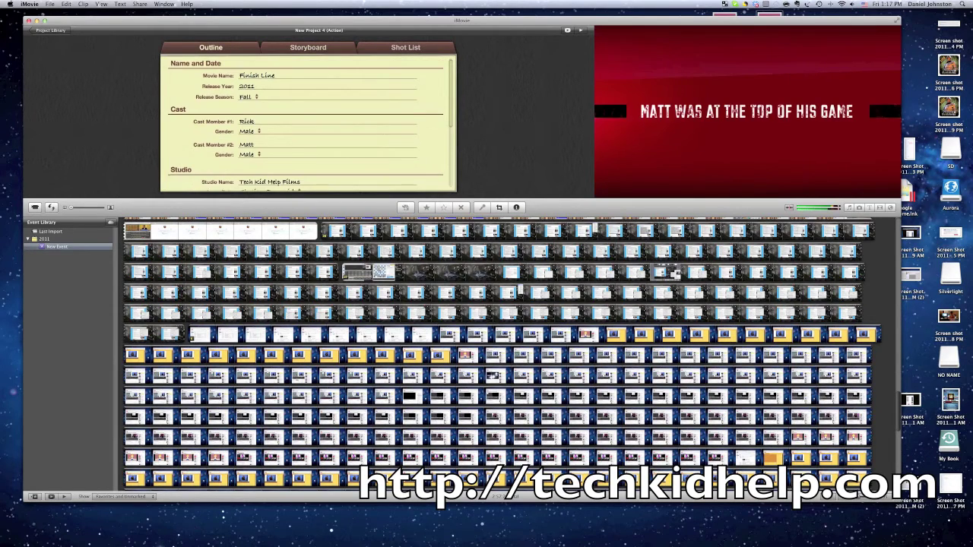
Change the studio logo style to Signals Across the Globe, preview it in the storyboard and return to the outline.
scroll(274, 135, down, 4)
click(267, 135)
click(276, 144)
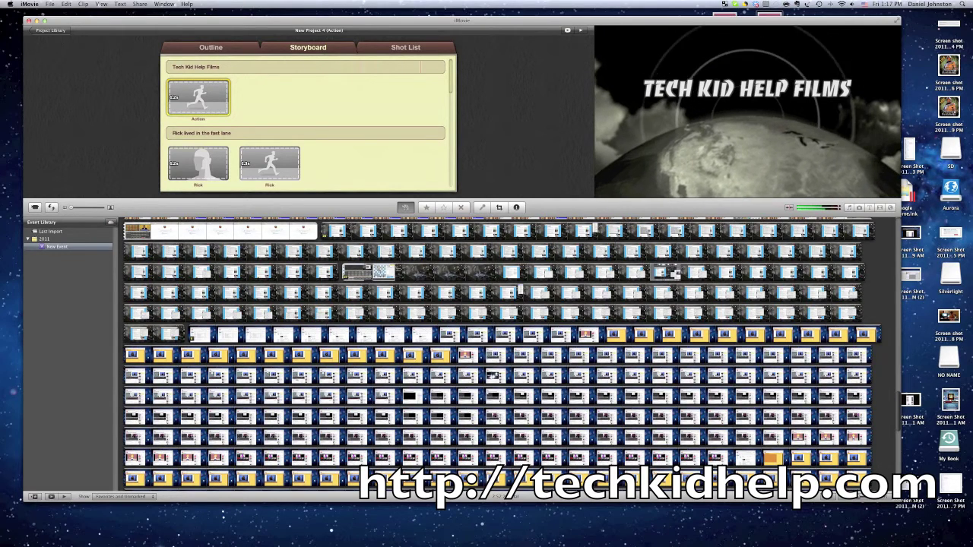
click(210, 47)
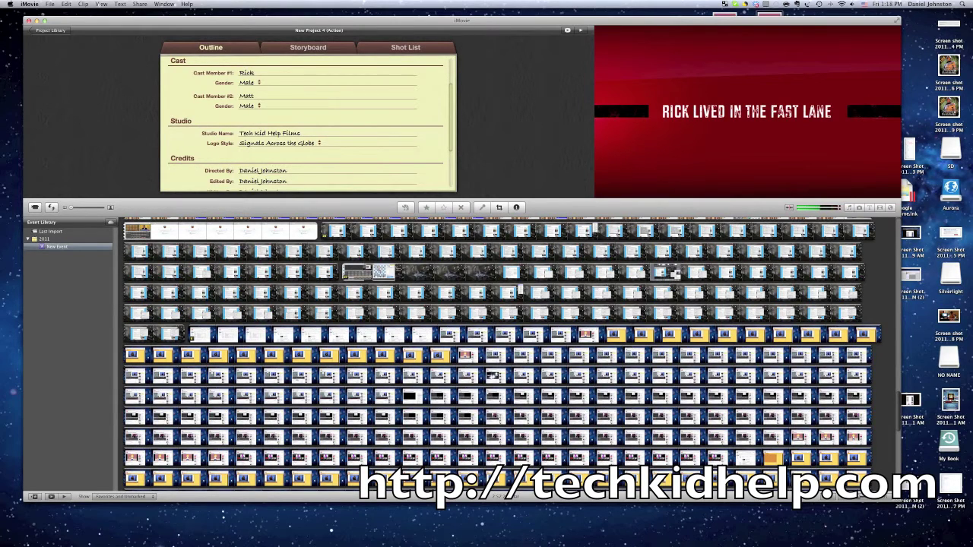
Convert the trailer to a regular project and undo the conversion.
click(49, 4)
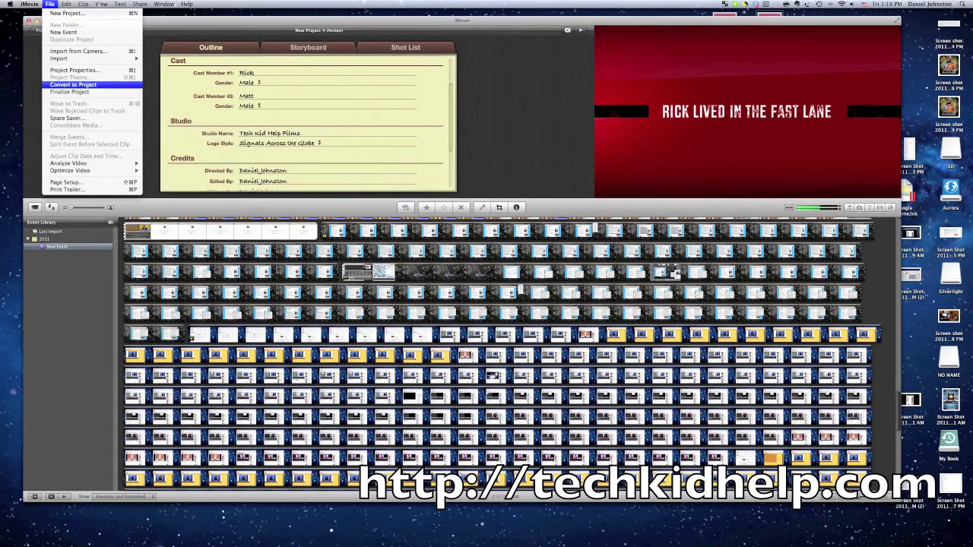
click(74, 85)
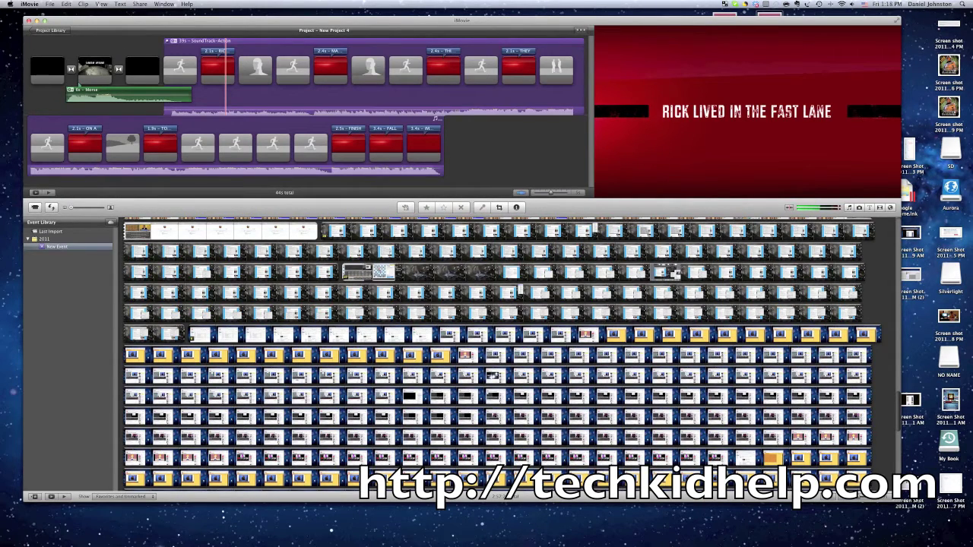
click(66, 4)
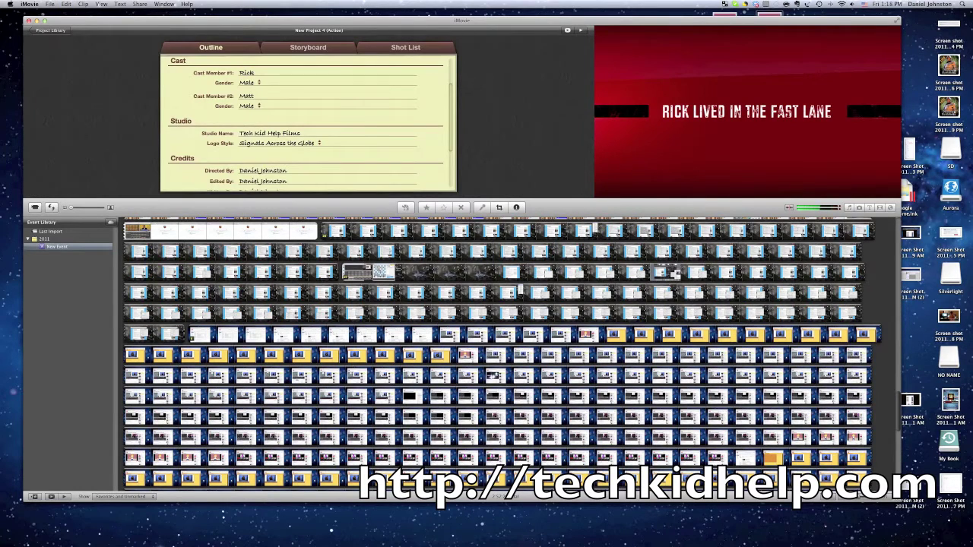
Set the studio logo style to Spinning Earth in Space.
click(280, 143)
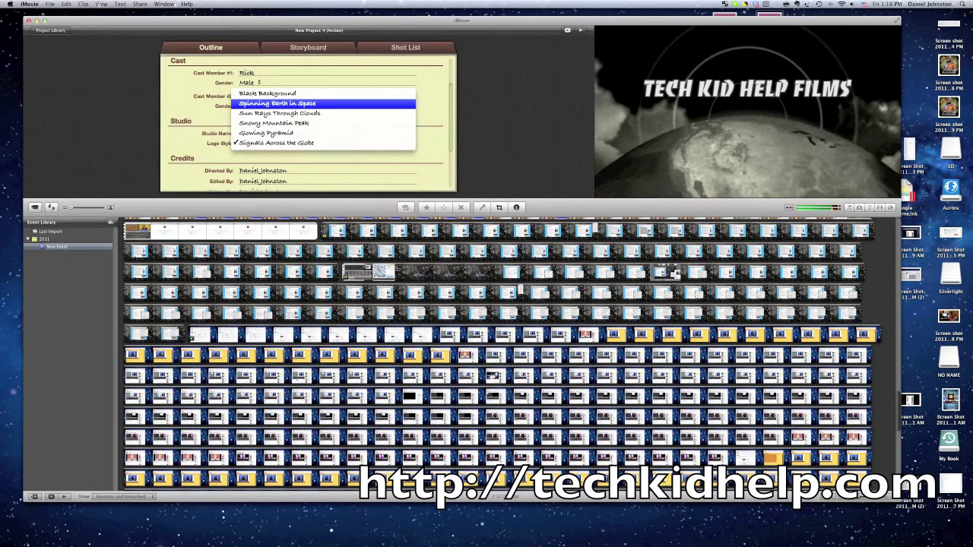
click(277, 103)
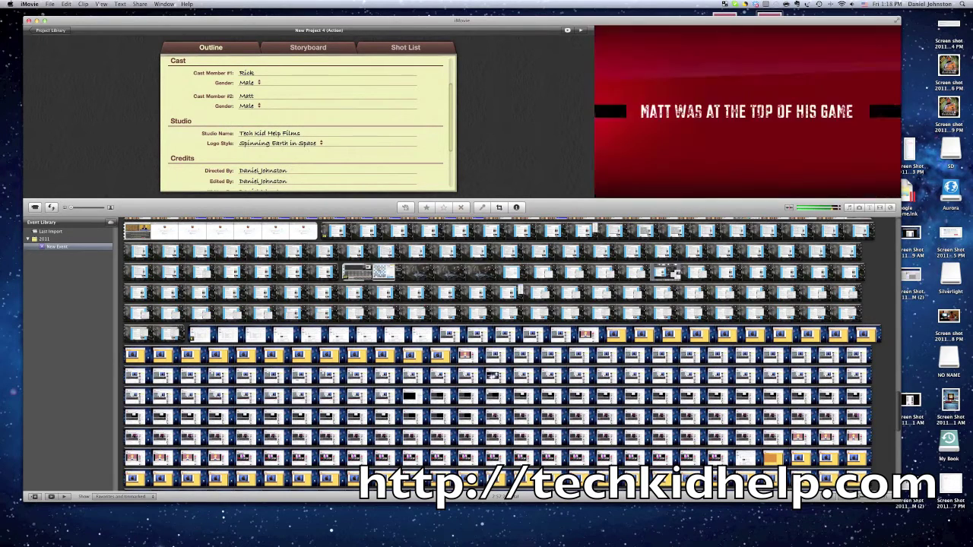
Convert the trailer to a regular project and delete the first Action placeholder and the title right after the studio logo.
click(50, 4)
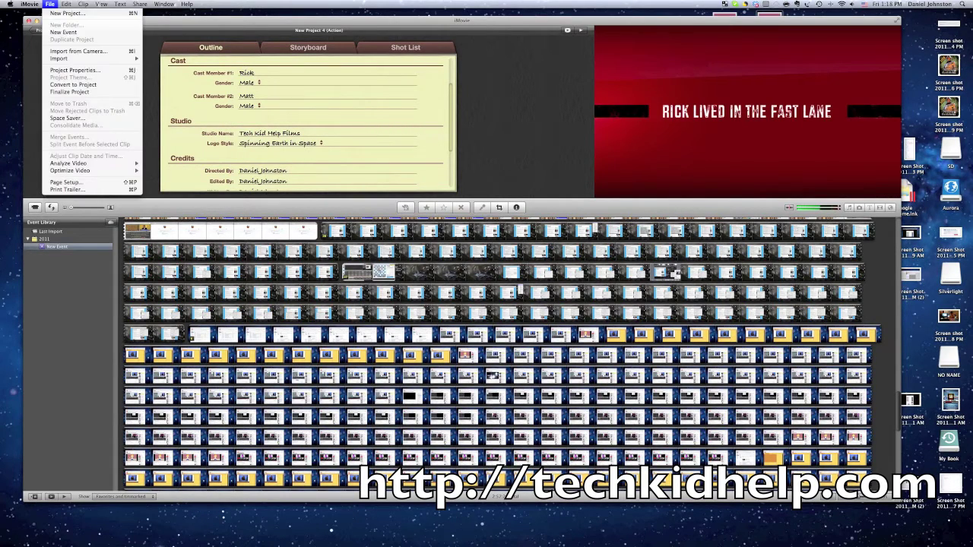
click(76, 85)
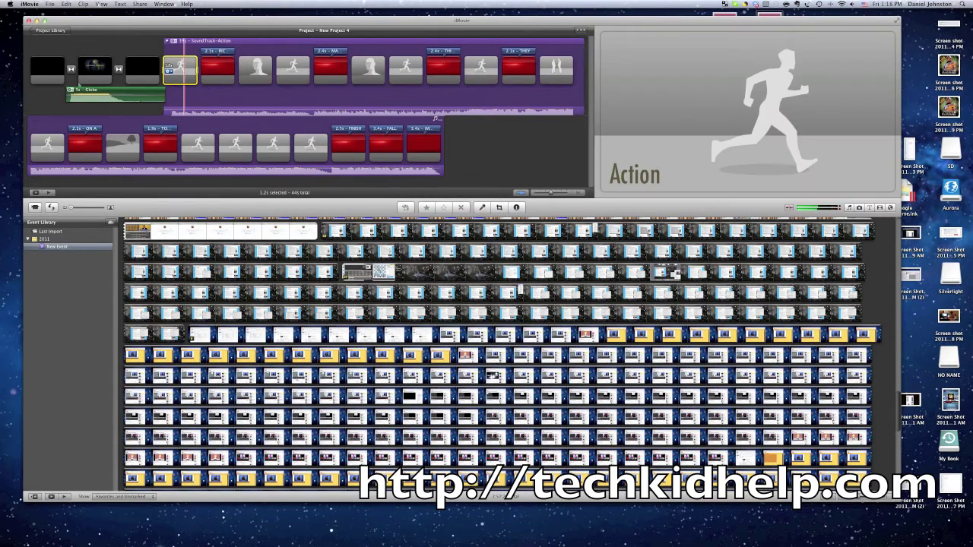
key(Delete)
click(184, 70)
key(Delete)
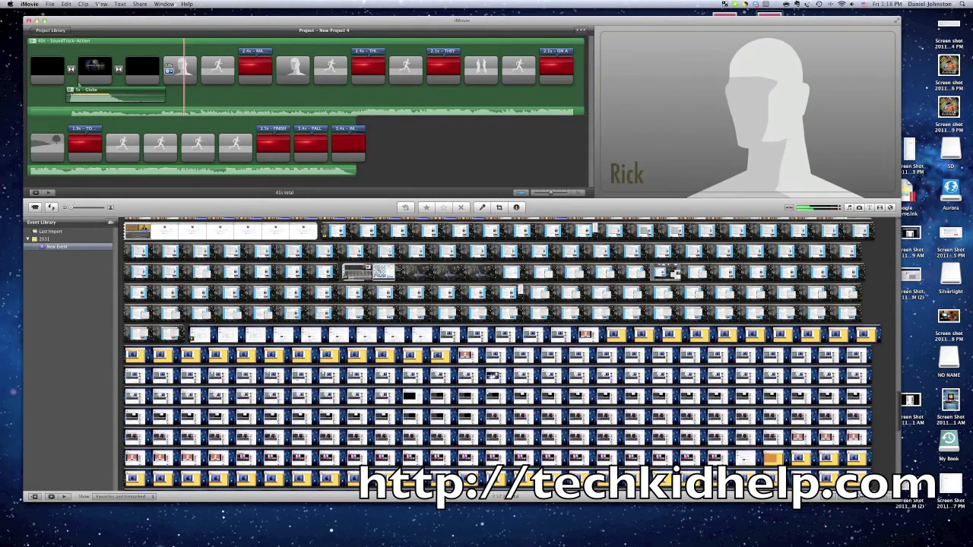
Delete the SoundTrack-Action background music and the two placeholder clips of the first cast member.
click(184, 90)
key(Delete)
click(178, 64)
key(Delete)
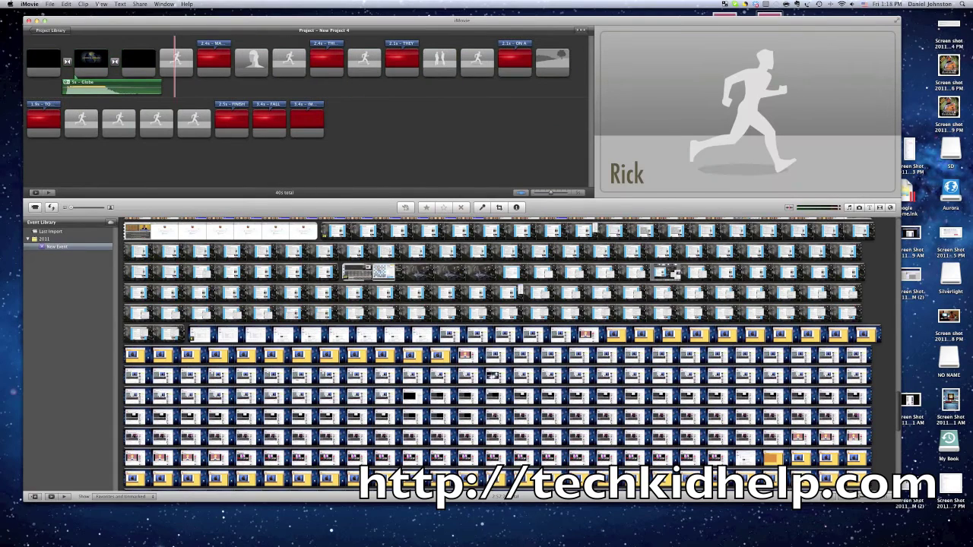
double_click(175, 64)
key(Delete)
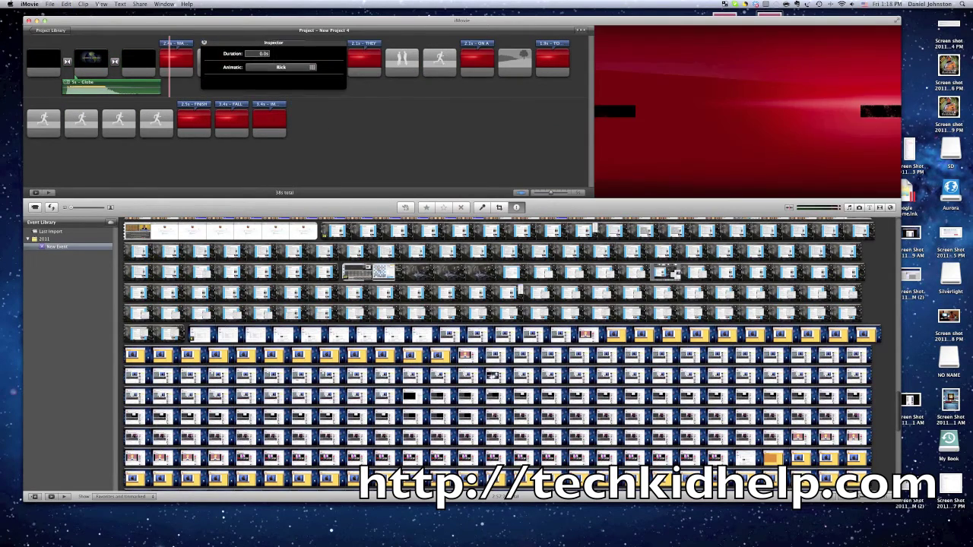
Delete the titles and placeholder clips that follow the studio logo, up to the Two Shot clip.
click(177, 63)
key(Delete)
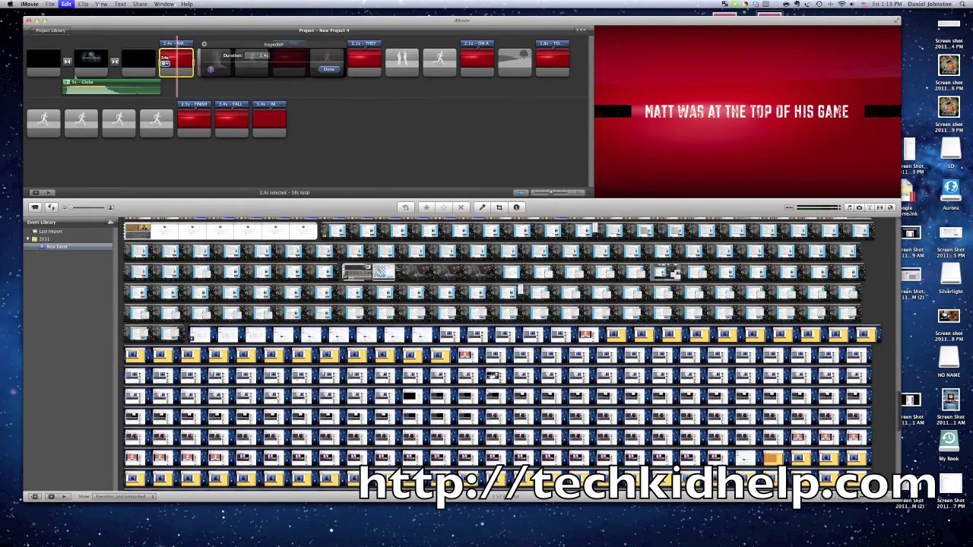
key(Delete)
key(Delete)
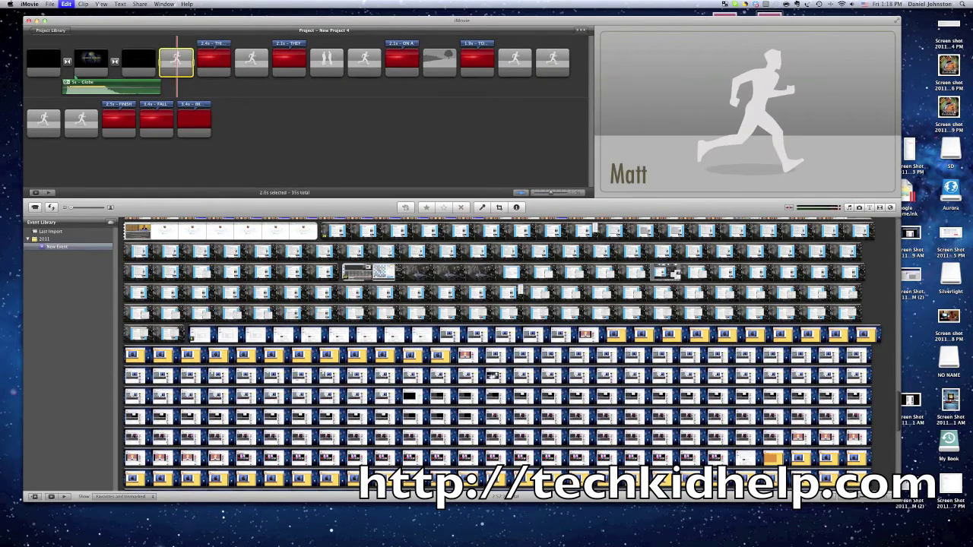
key(Delete)
key(Delete)
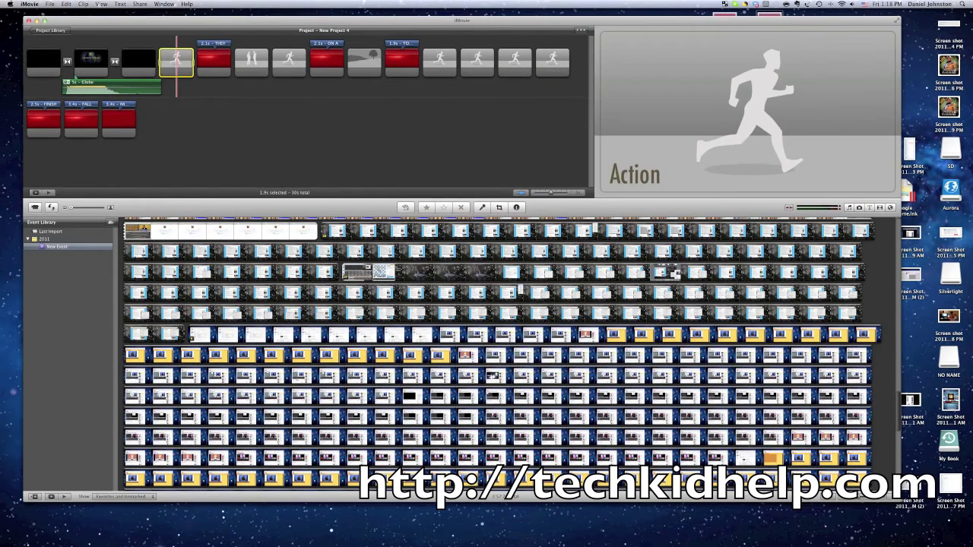
key(Delete)
key(Delete)
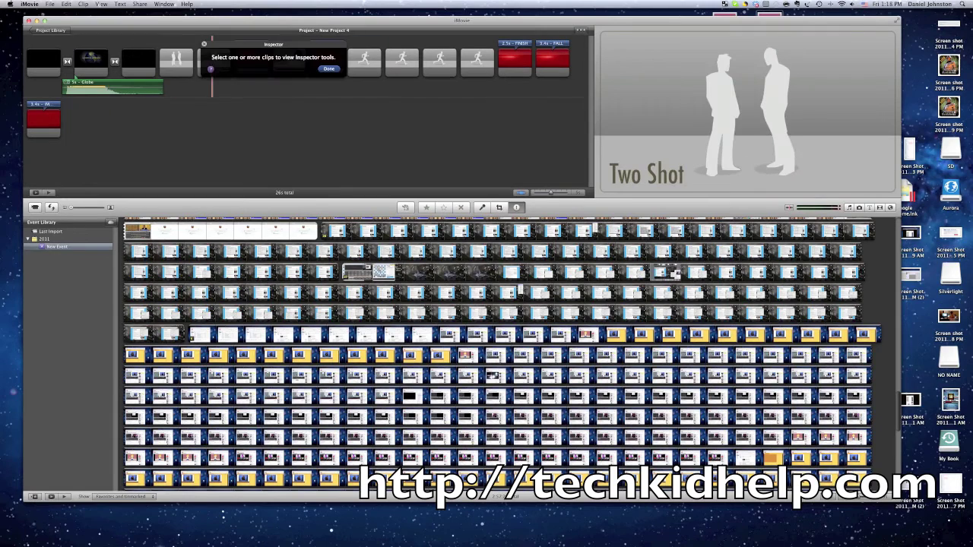
Delete the Two Shot, Action and Landscape placeholders along with the two red titles among them.
click(176, 67)
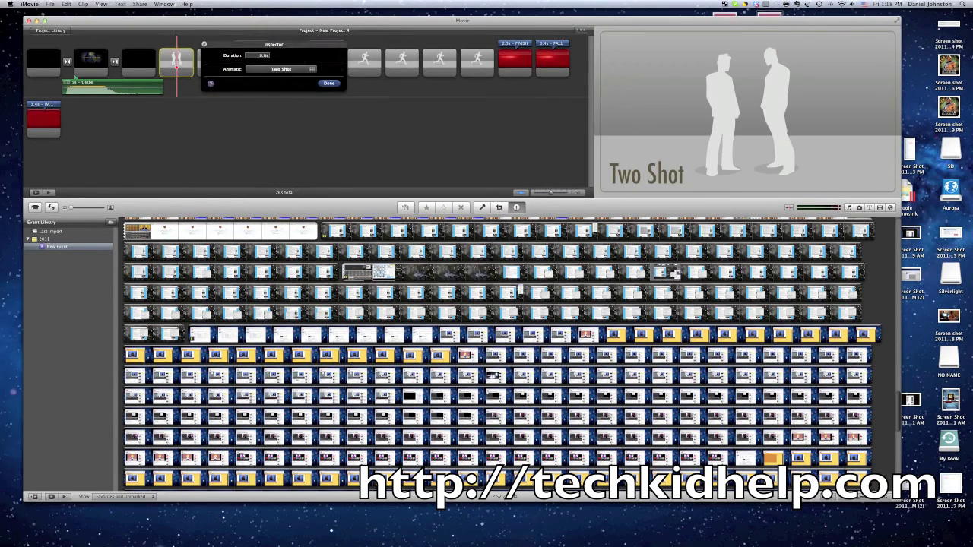
key(Return)
key(Delete)
key(Delete)
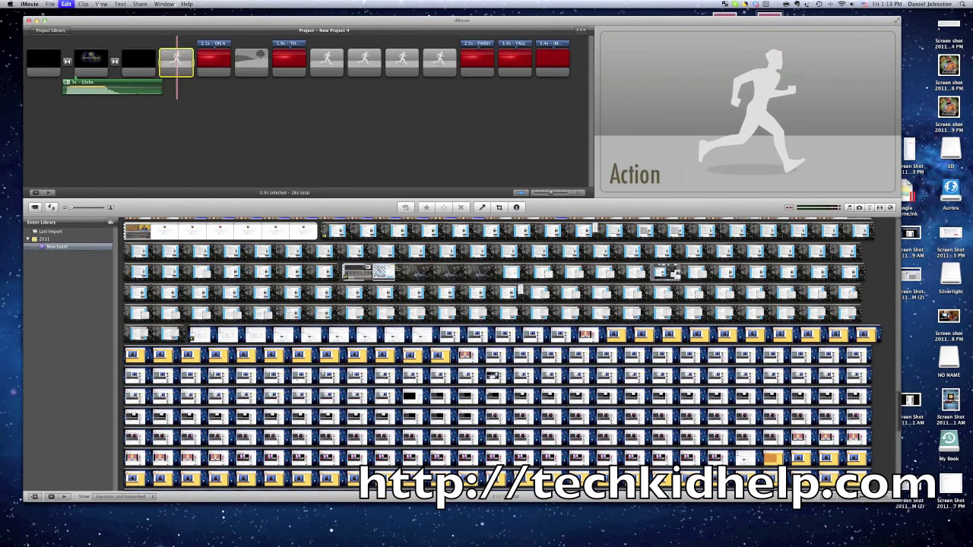
key(Delete)
key(Delete)
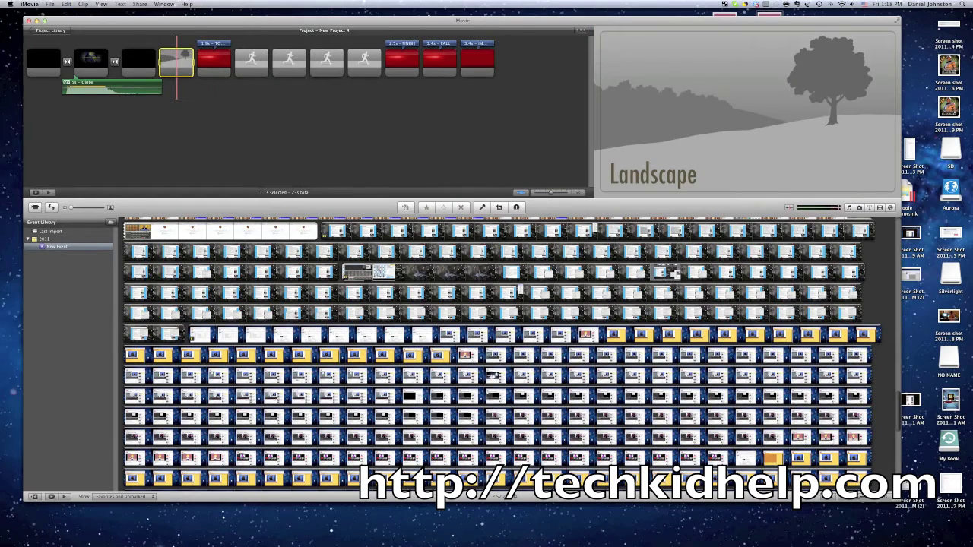
key(Delete)
key(Delete)
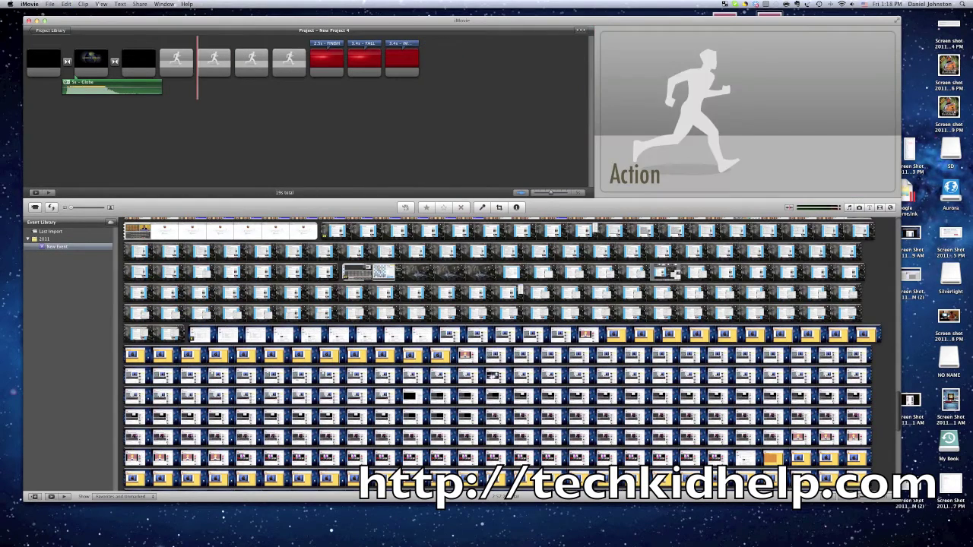
Delete the four remaining Action placeholders, the Finish Line and Fall titles, and the closing credits.
key(Delete)
key(Delete)
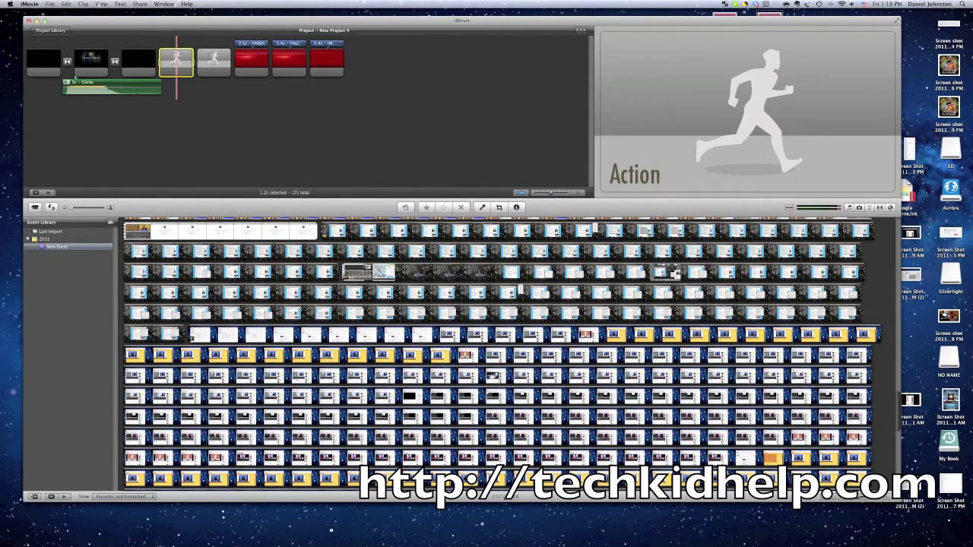
key(Delete)
key(Delete)
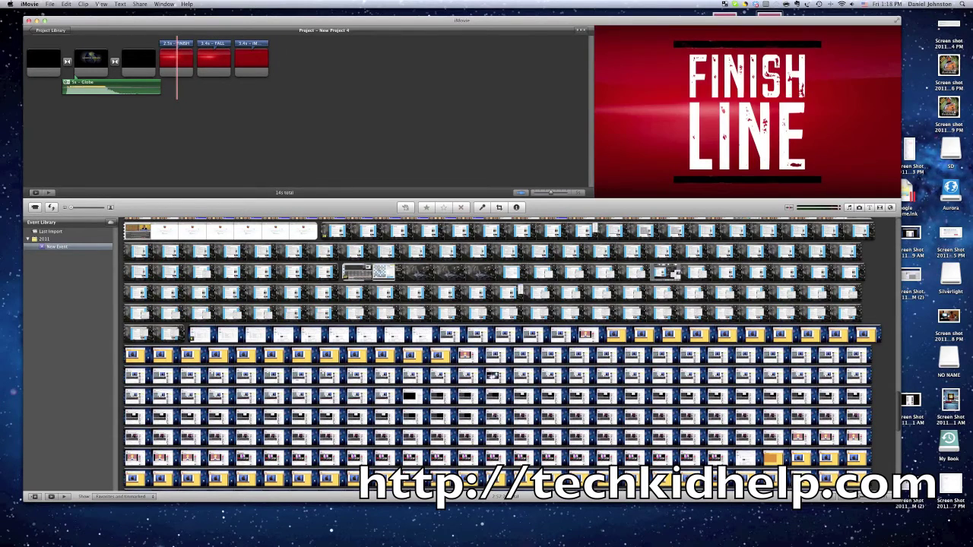
key(Delete)
key(Delete)
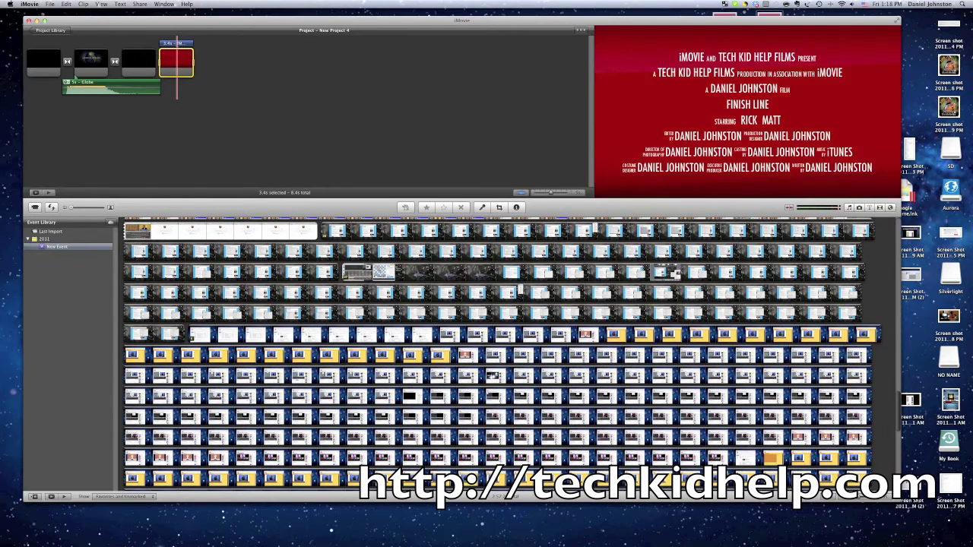
key(Delete)
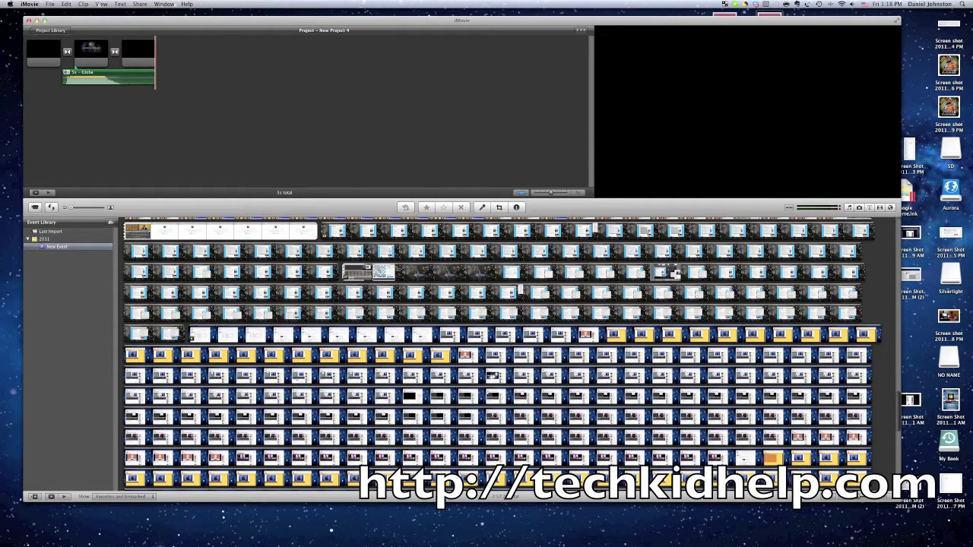
Play the isolated Spinning Earth studio logo to review it.
key(space)
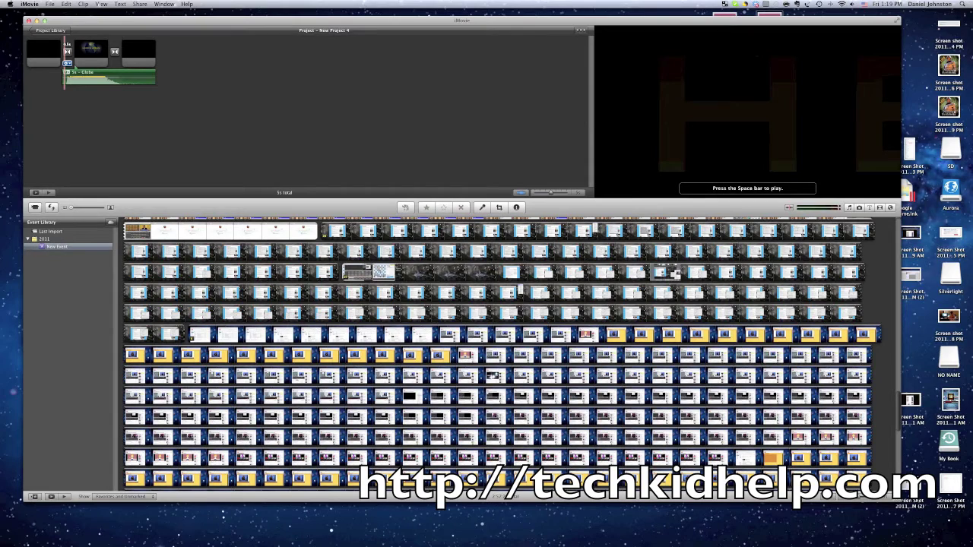
key(space)
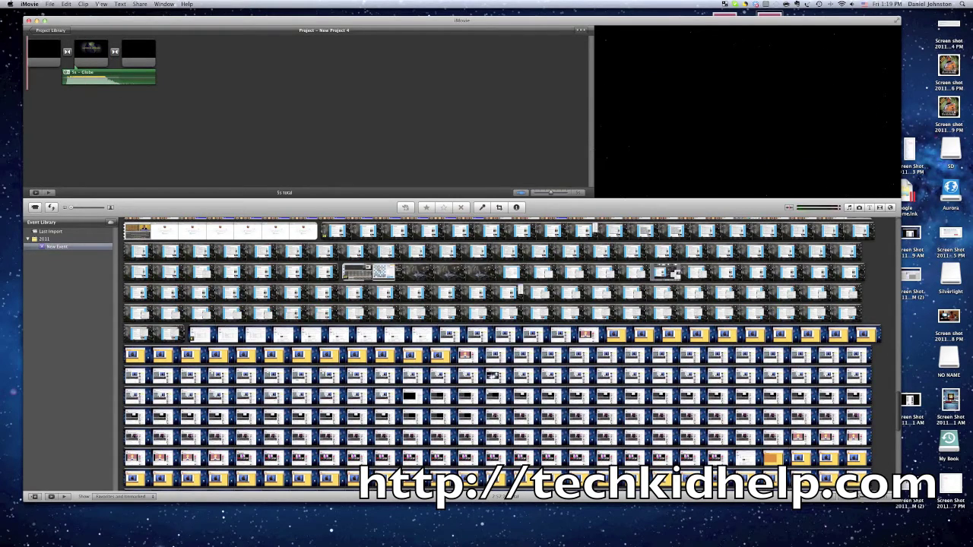
key(space)
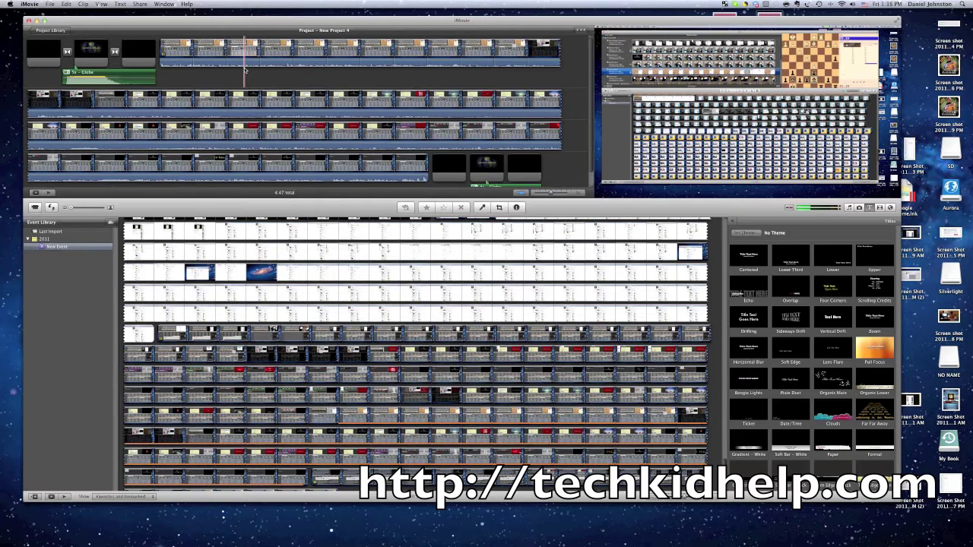
Play the project from the start and toggle the audio waveforms off and back on to compare the logo's sound level.
key(backslash)
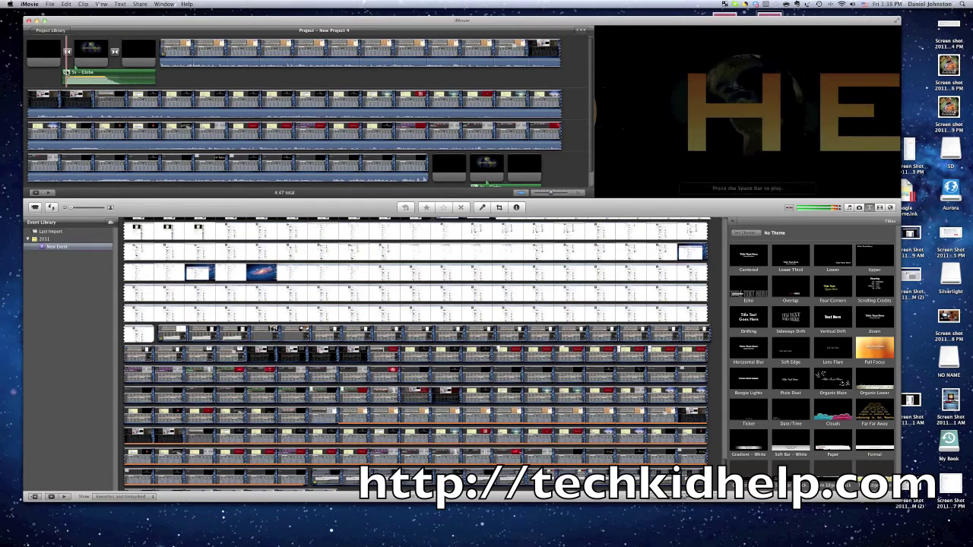
key(backslash)
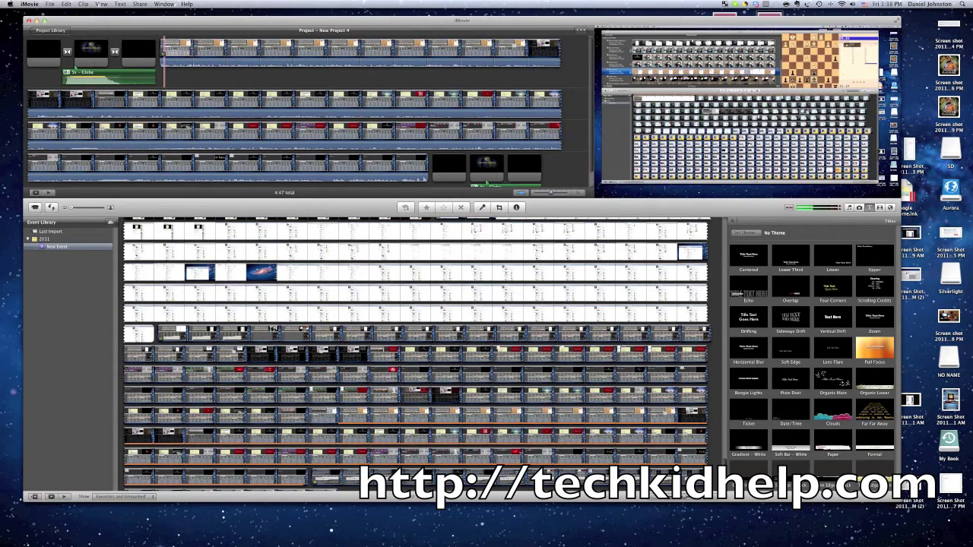
click(520, 193)
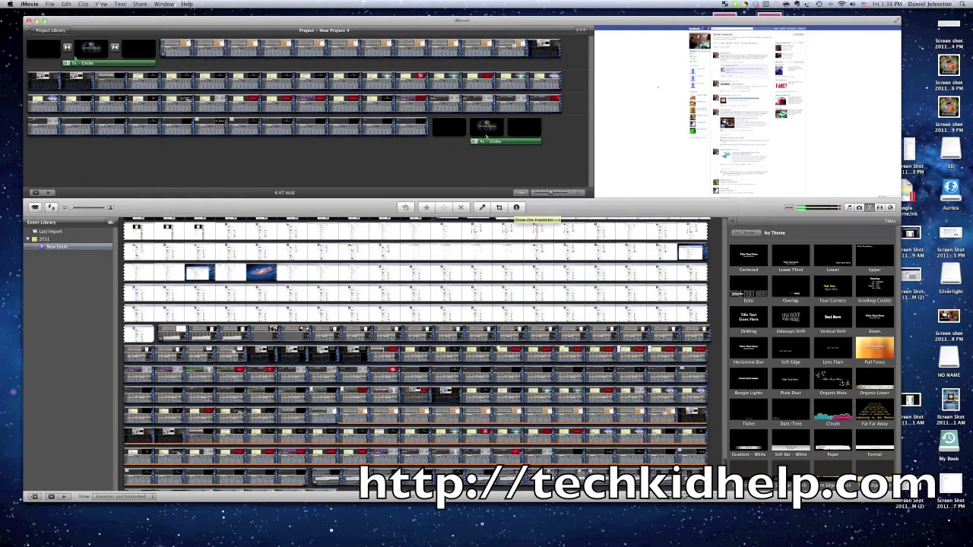
click(516, 207)
key(backslash)
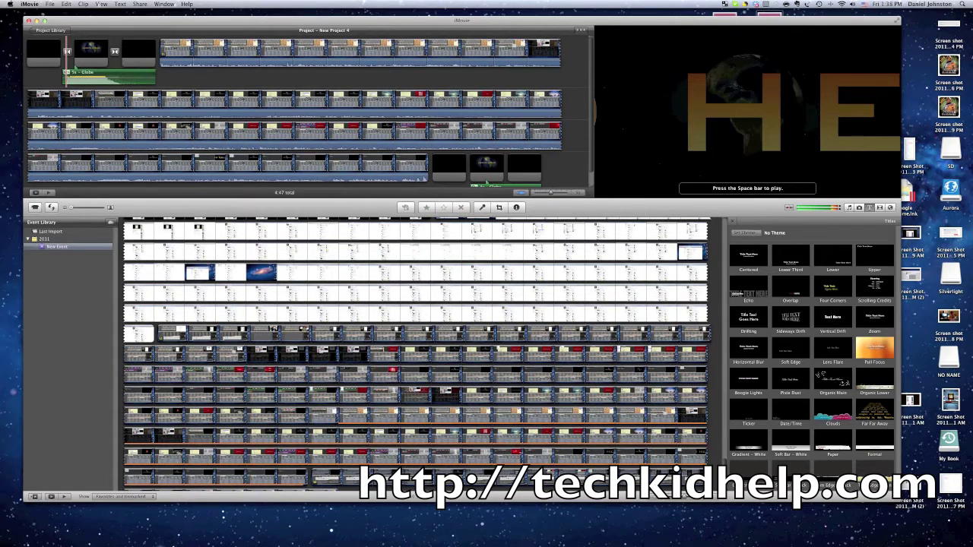
Set the volume of the opening Globe sound effect to 100% in its audio adjustments.
click(66, 73)
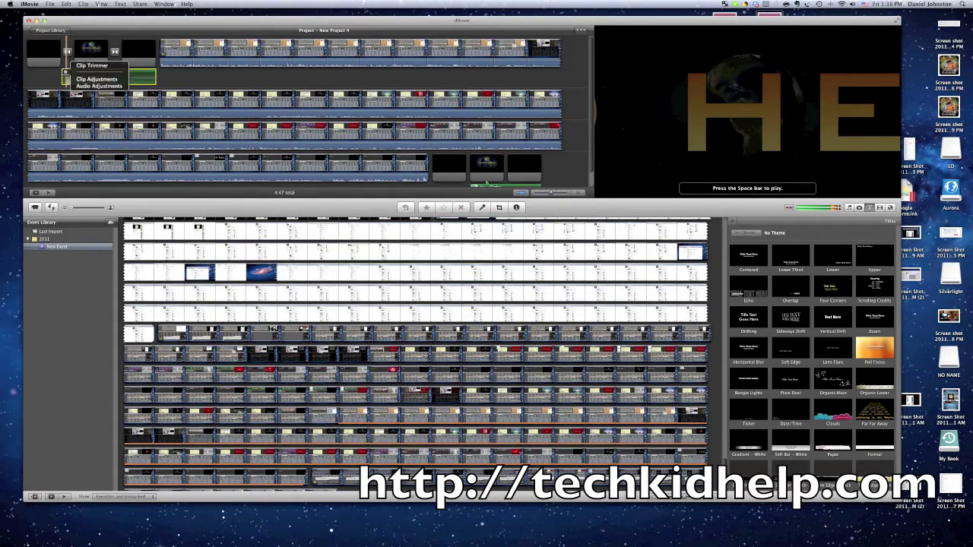
click(103, 87)
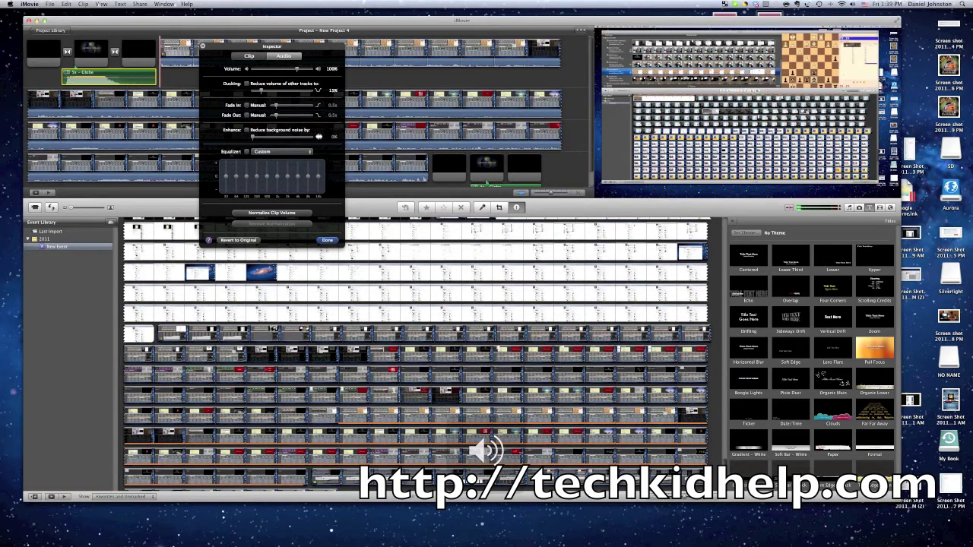
drag(256, 69, 296, 69)
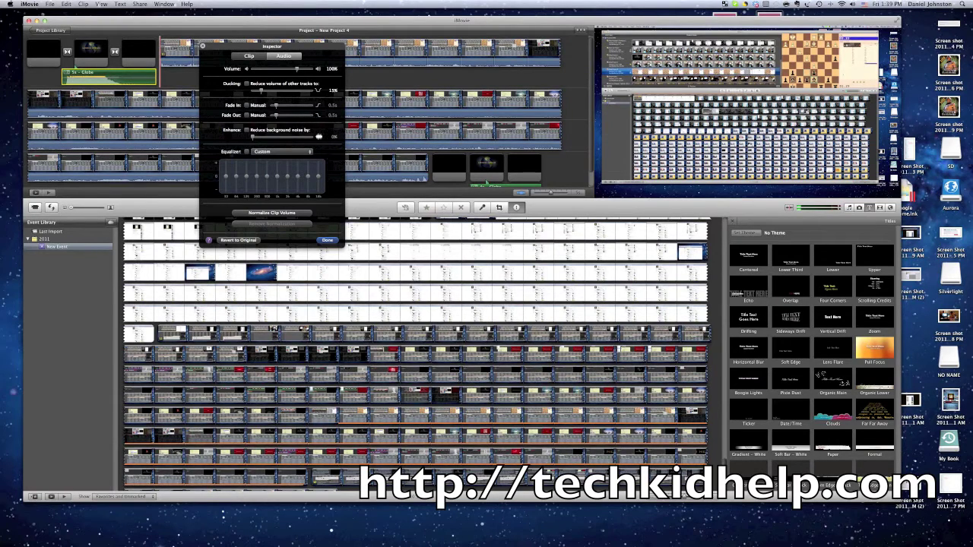
key(Return)
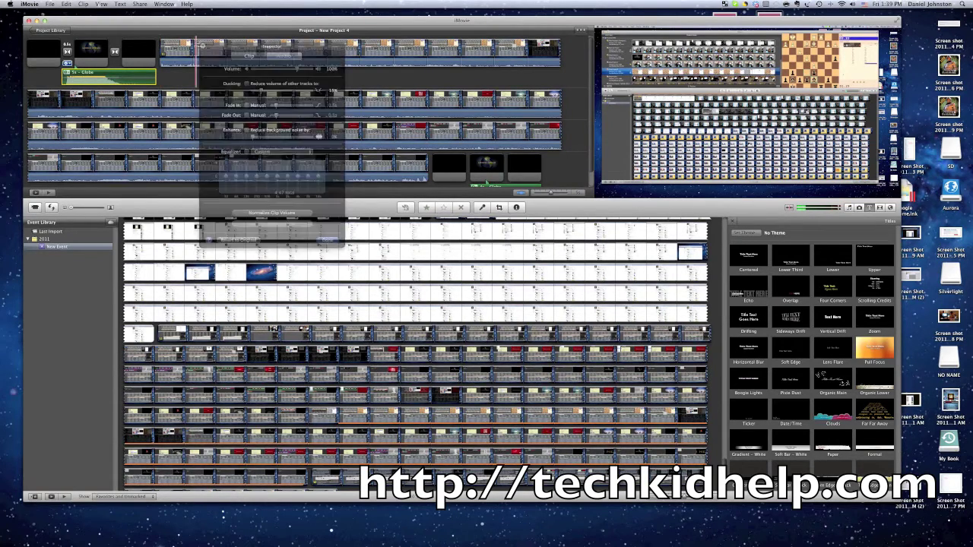
Play the project's opening to hear the Globe sound at its current volume.
key(backslash)
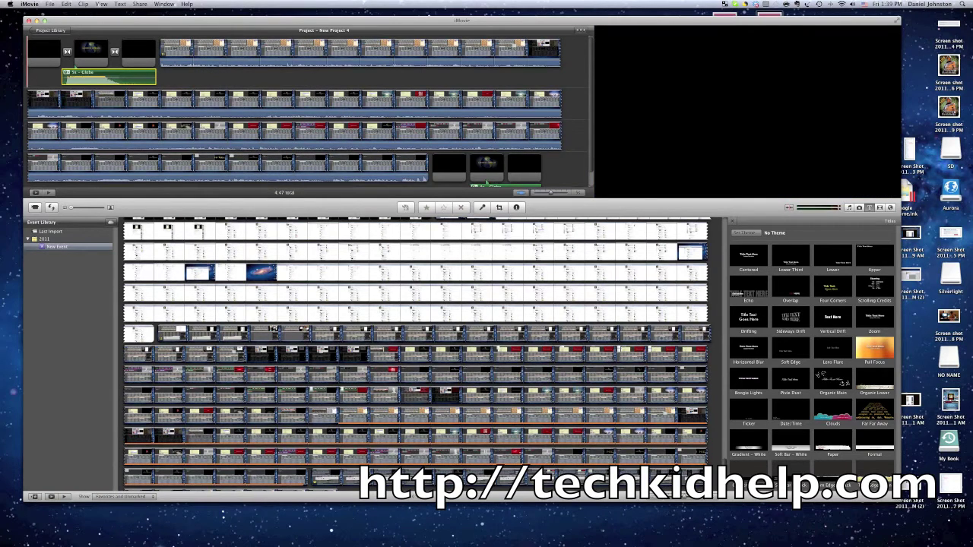
key(space)
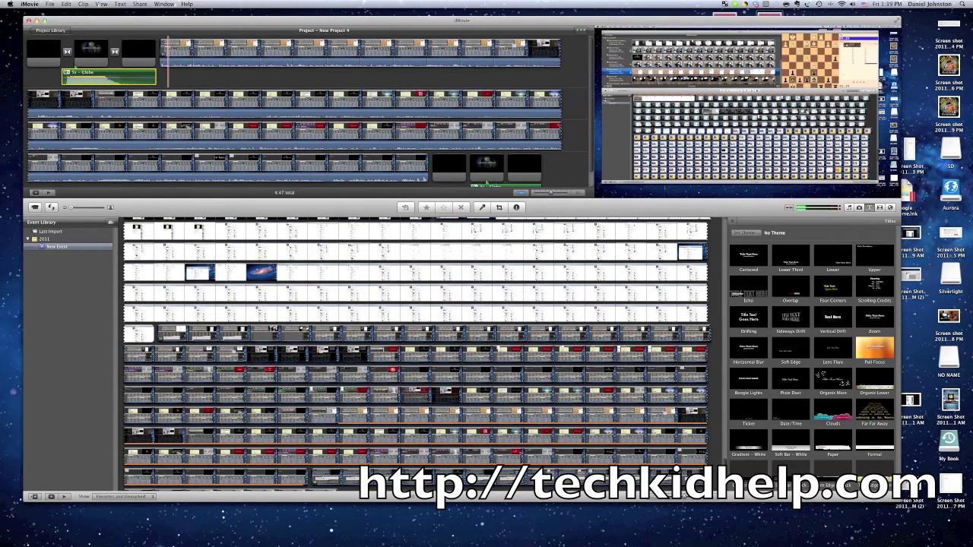
key(backslash)
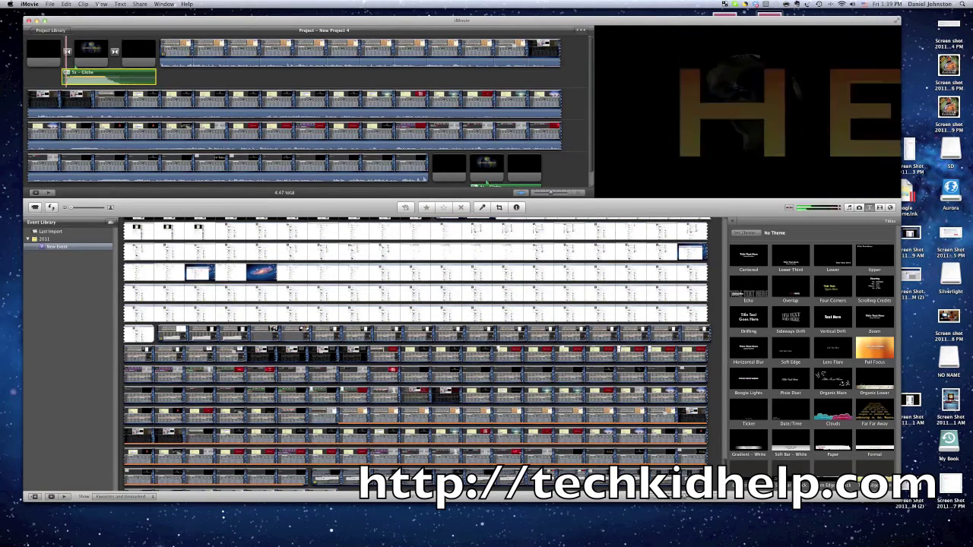
Lower the volume of the opening Globe sound effect in its audio adjustments and deselect the clip.
click(65, 73)
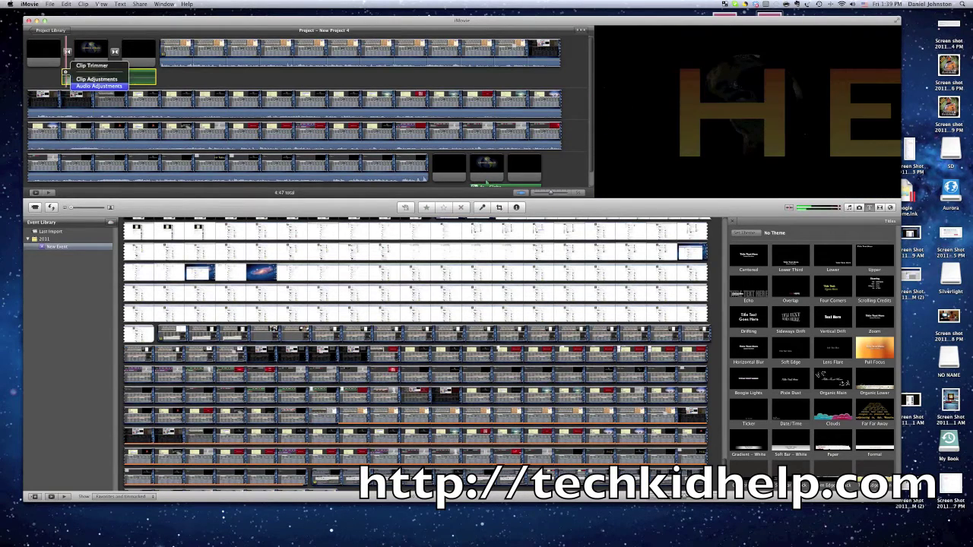
click(99, 86)
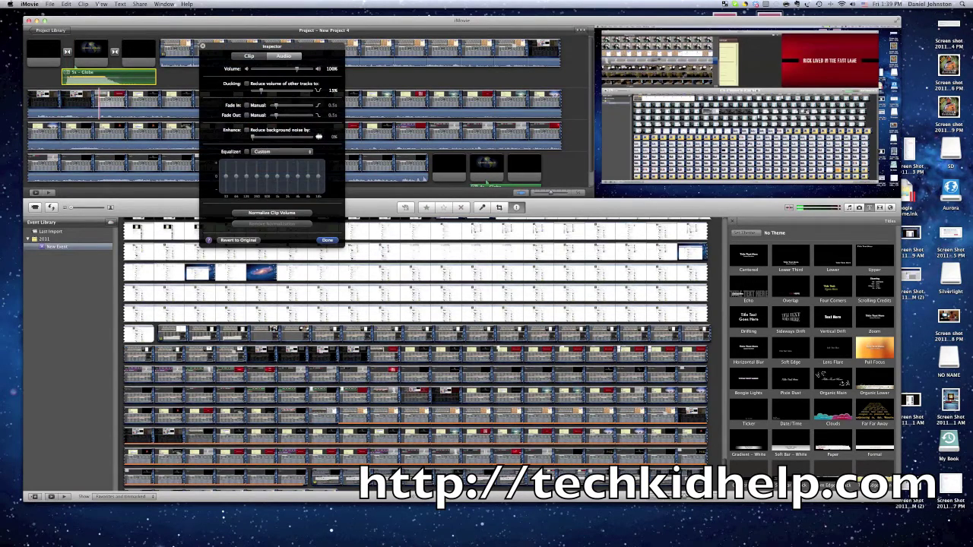
drag(297, 69, 261, 69)
click(327, 240)
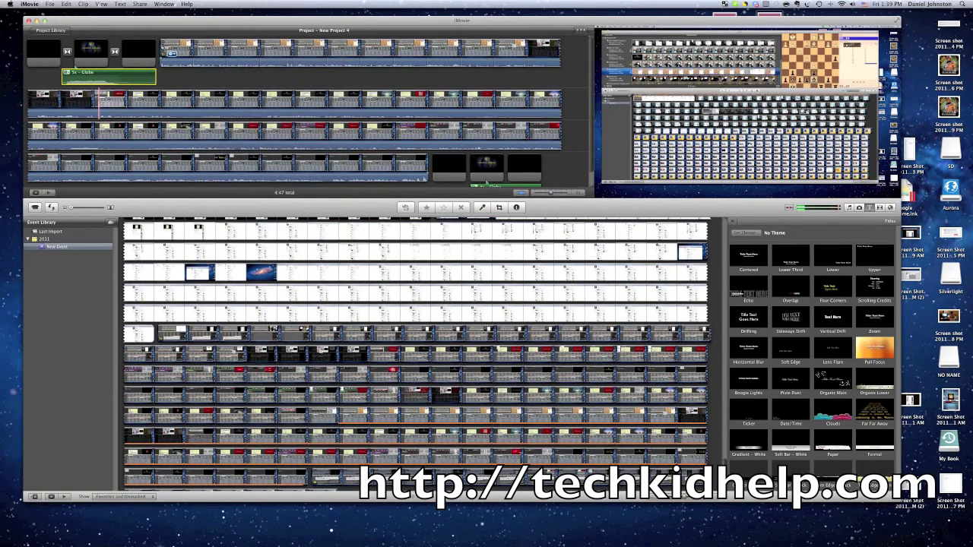
click(357, 79)
Set the volume of the Globe sound effect under the closing studio logo to 20% and deselect it.
scroll(357, 79, down, 2)
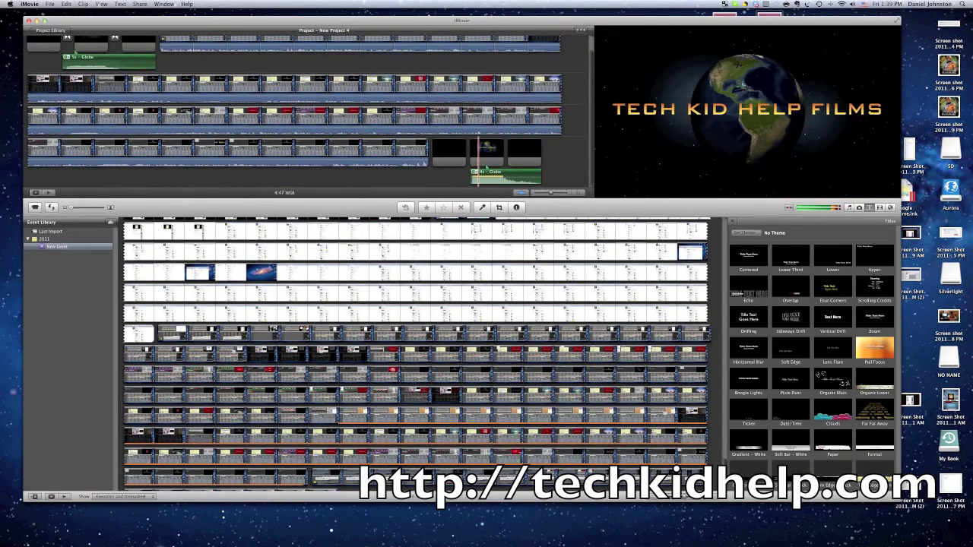
click(474, 173)
click(506, 186)
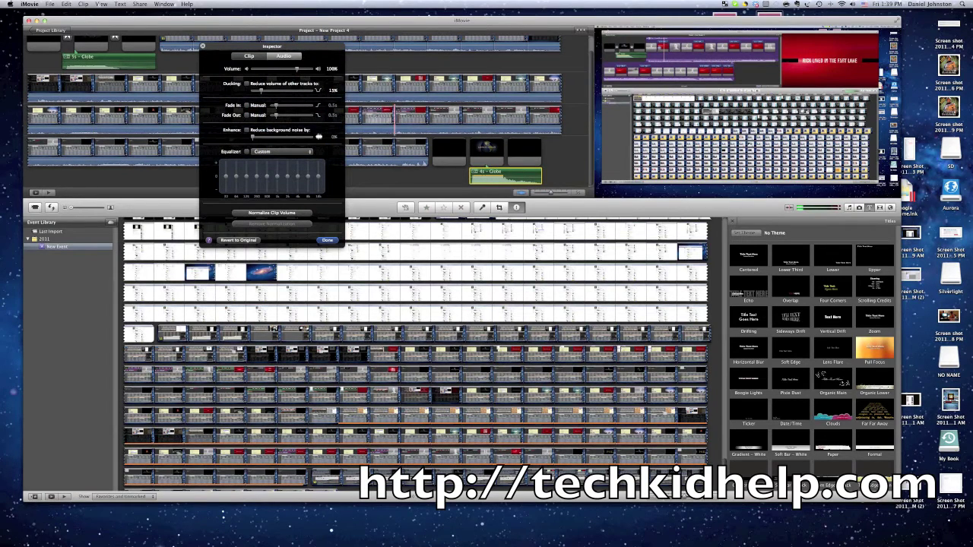
drag(297, 69, 260, 69)
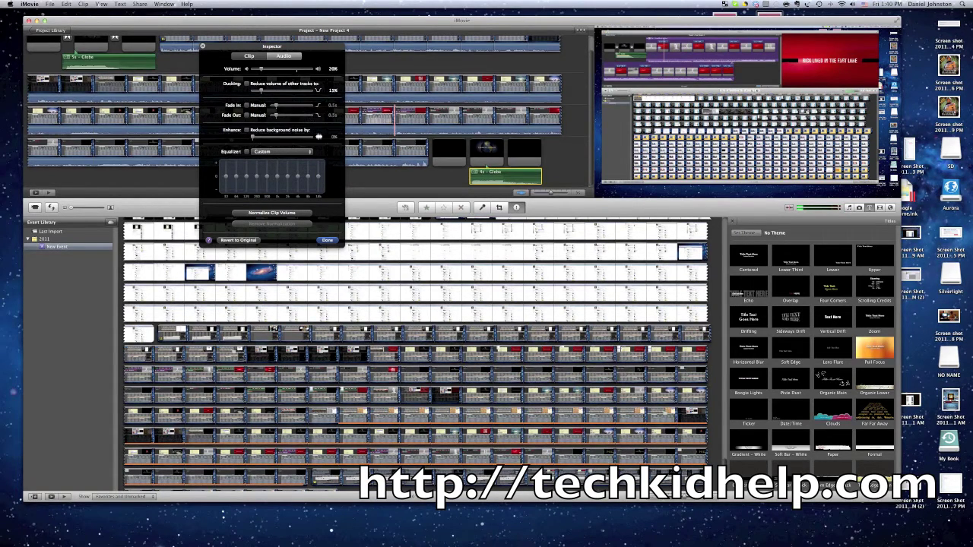
click(327, 240)
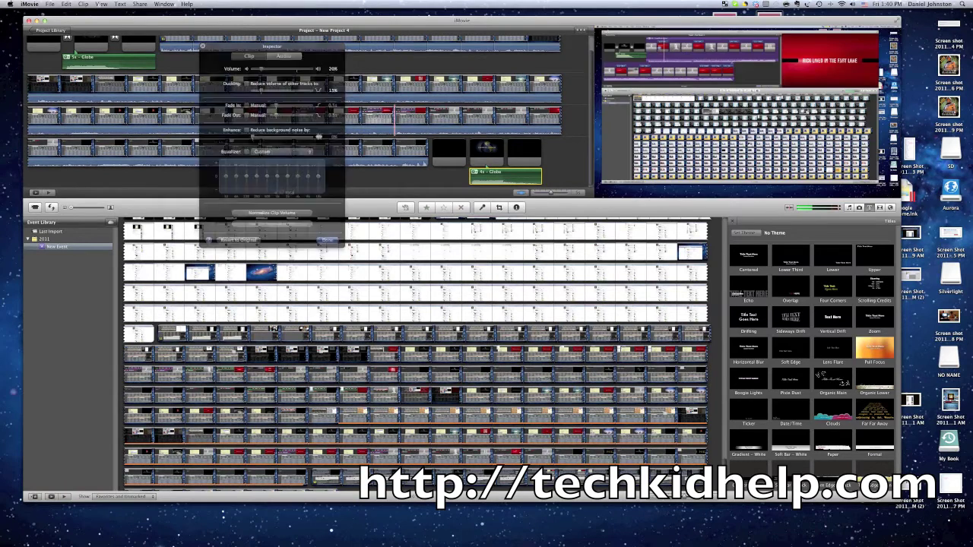
click(401, 180)
Play the project from the beginning to check the quieter logo sound.
scroll(402, 177, up, 2)
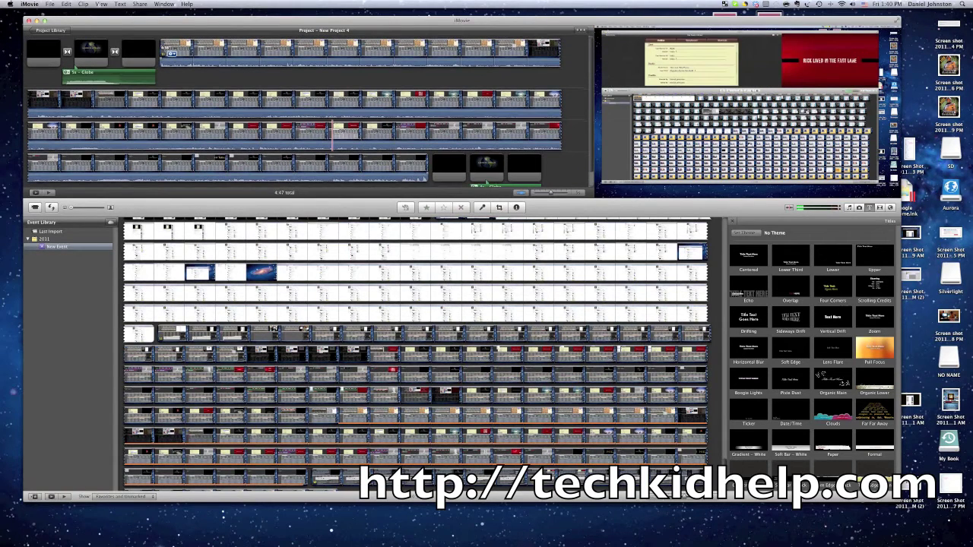
key(backslash)
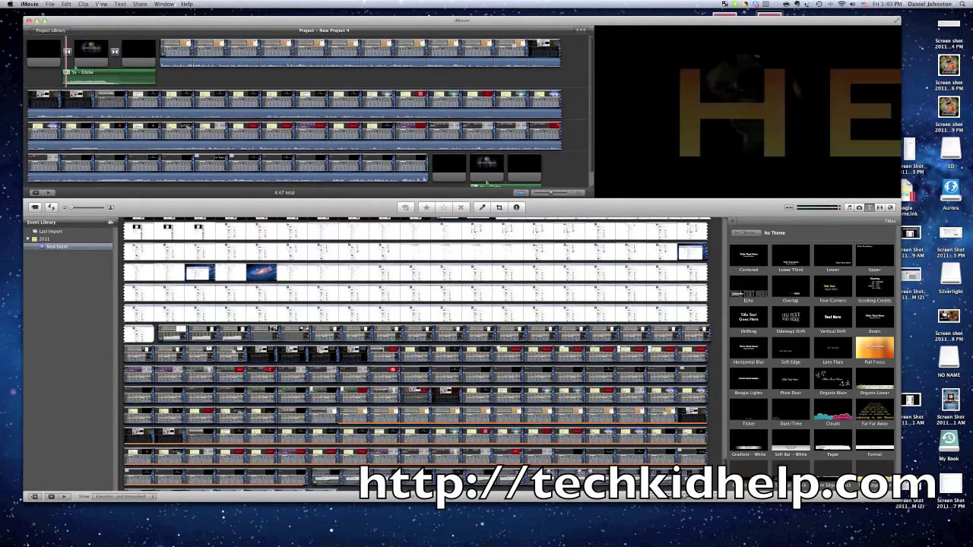